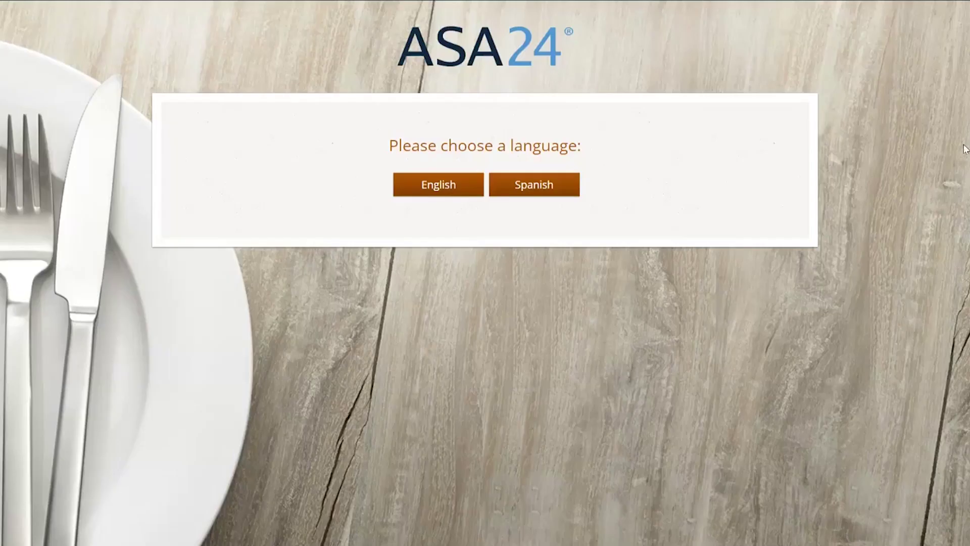
# Step: Start the dietary recall in English and begin reporting a new meal, dismissing the introductory notice
pyautogui.click(452, 193)
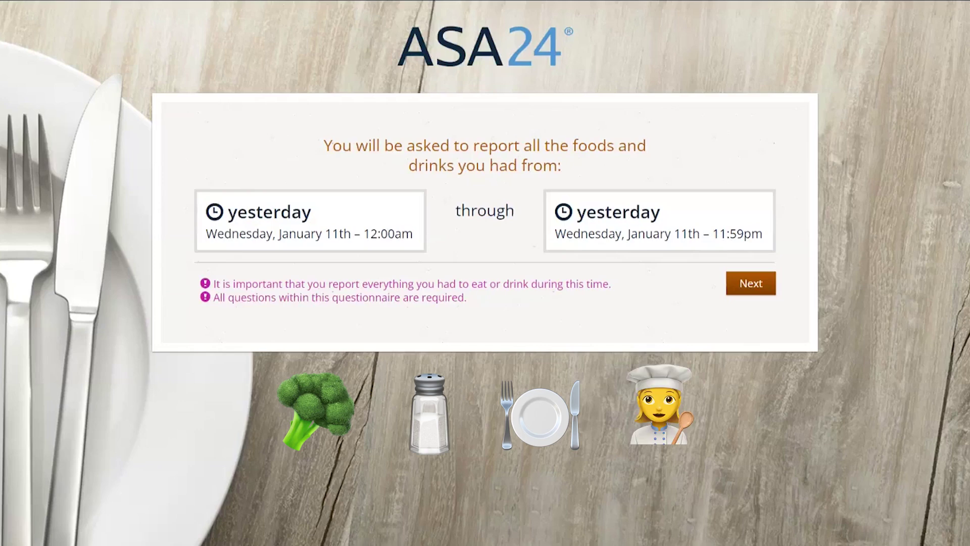
pyautogui.click(750, 283)
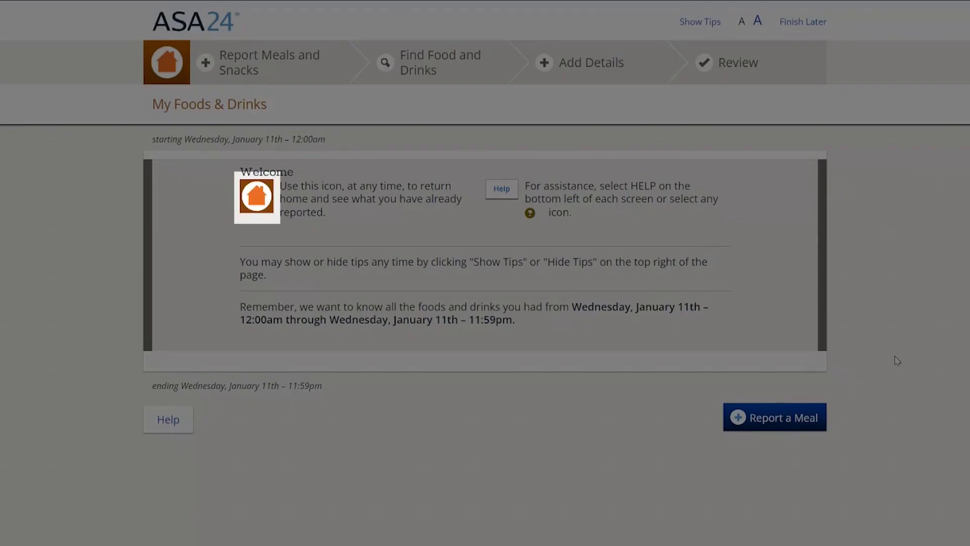
pyautogui.click(897, 361)
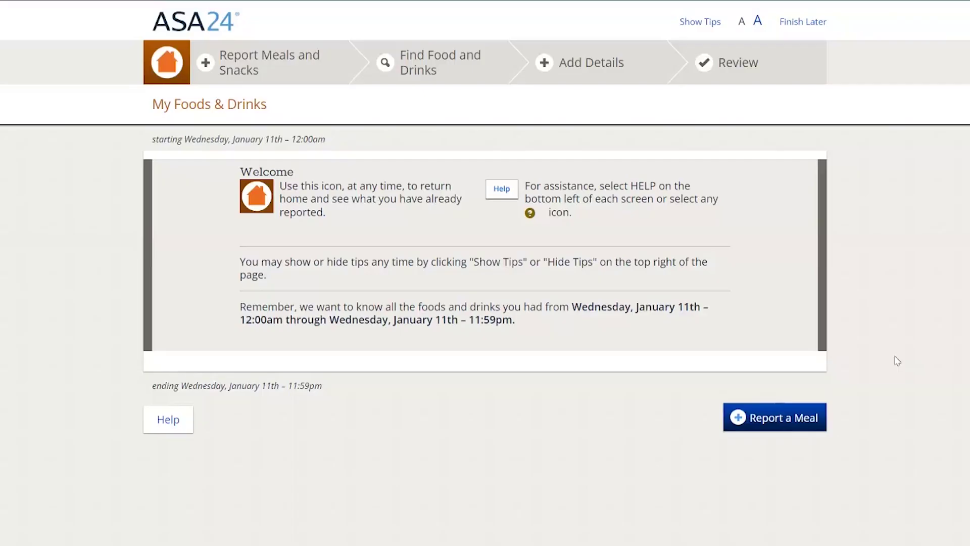
pyautogui.click(775, 419)
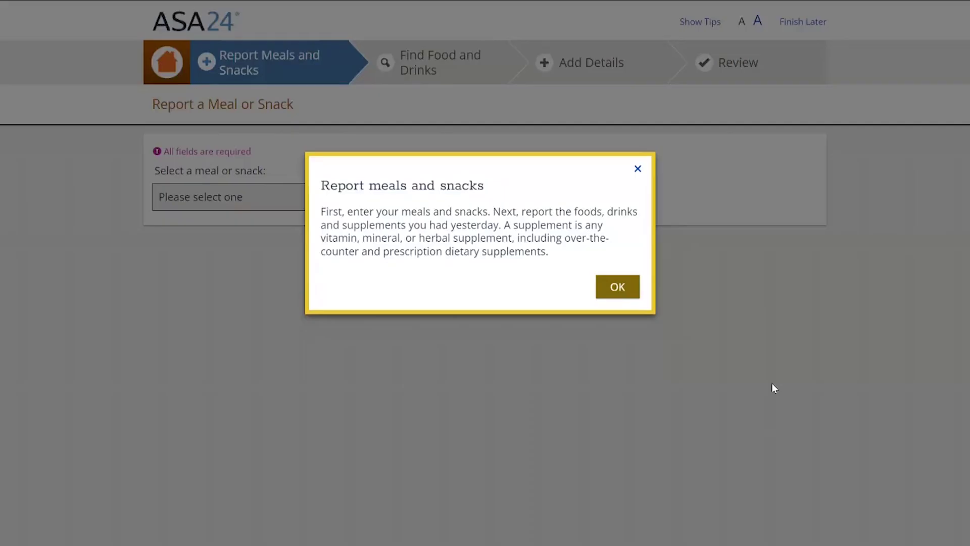
pyautogui.click(617, 288)
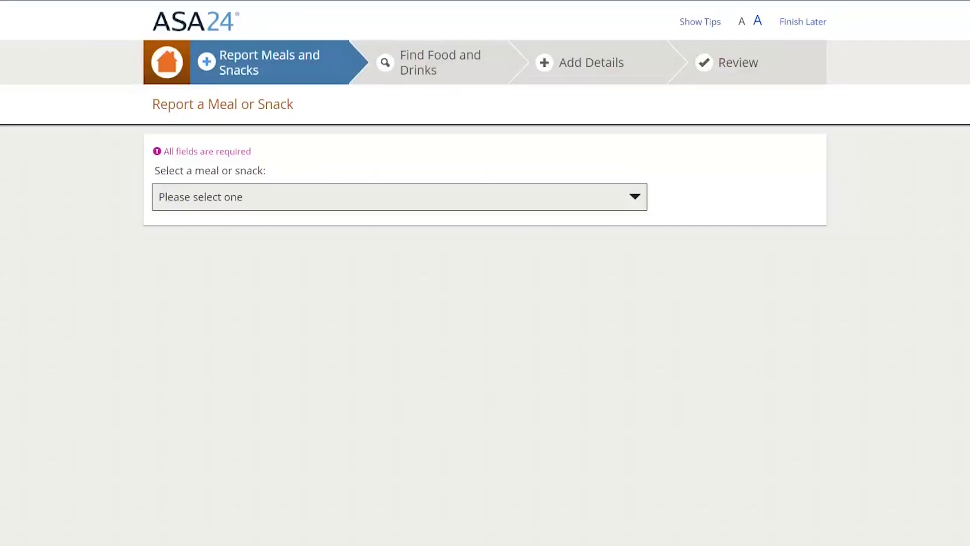
# Step: Select Breakfast as the meal to report and set its time to 7:30 AM
pyautogui.click(601, 206)
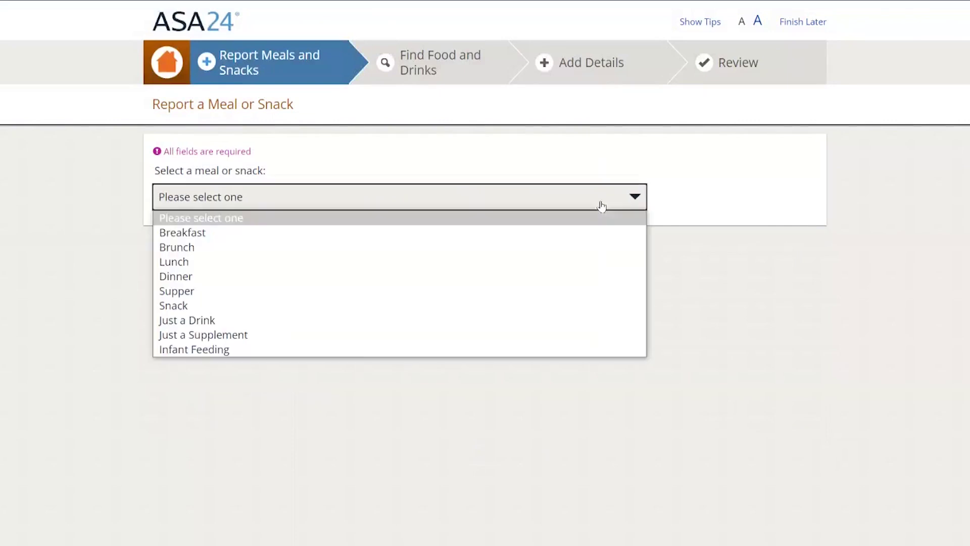
pyautogui.click(562, 235)
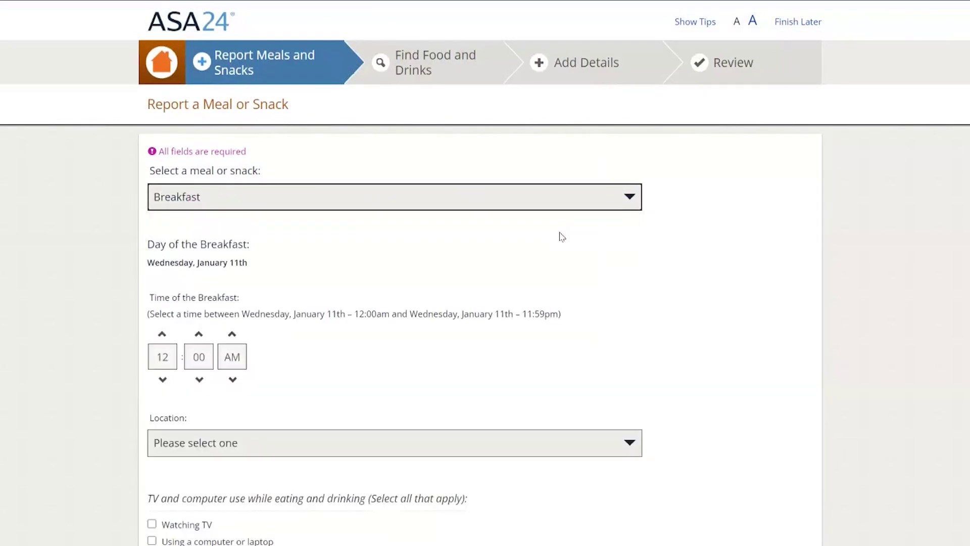
pyautogui.click(167, 355)
pyautogui.write('7')
pyautogui.moveTo(204, 357); pyautogui.dragTo(165, 356)
pyautogui.write('30')
pyautogui.click(307, 423)
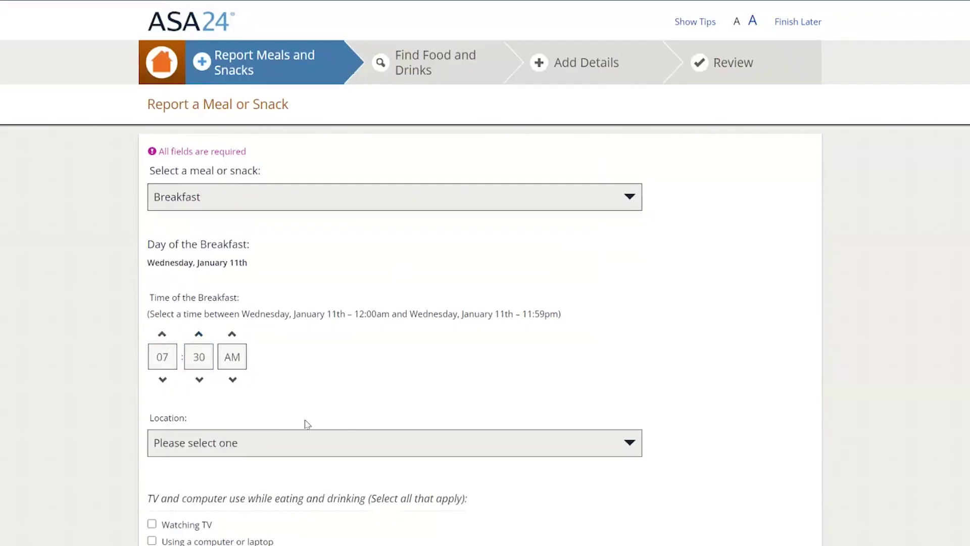
# Step: Record the breakfast as eaten alone at Home while using a mobile phone or tablet, and proceed to finding foods and drinks
pyautogui.click(283, 440)
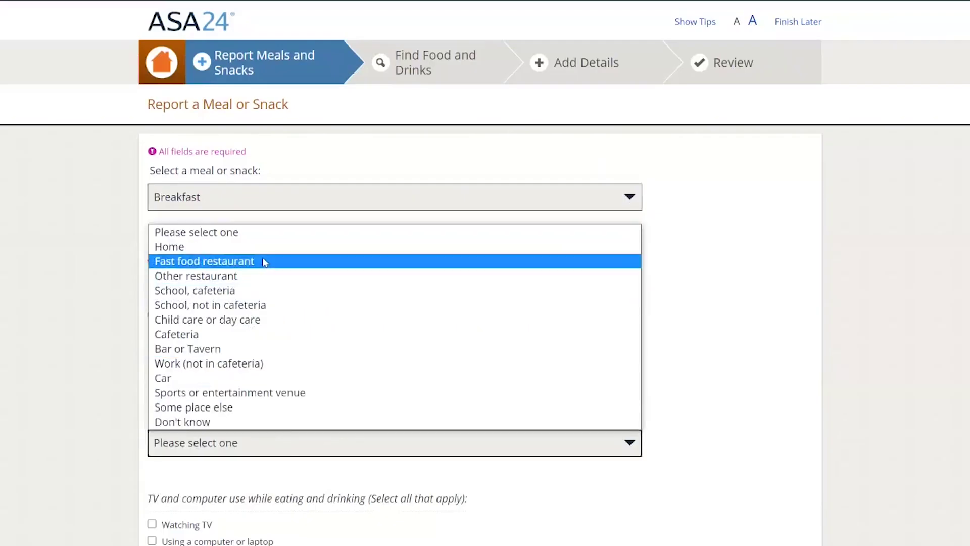
pyautogui.click(263, 246)
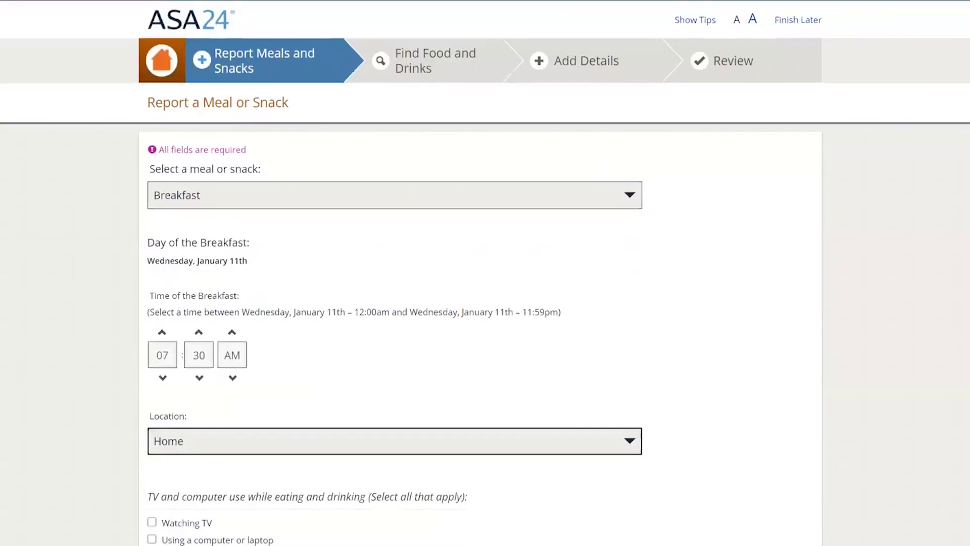
pyautogui.scroll(-3, 485, 272)
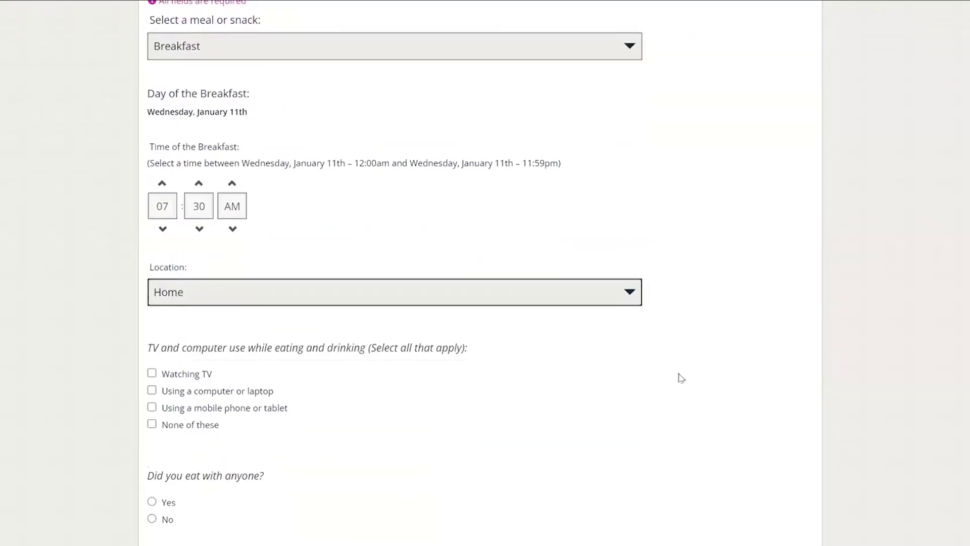
pyautogui.click(153, 408)
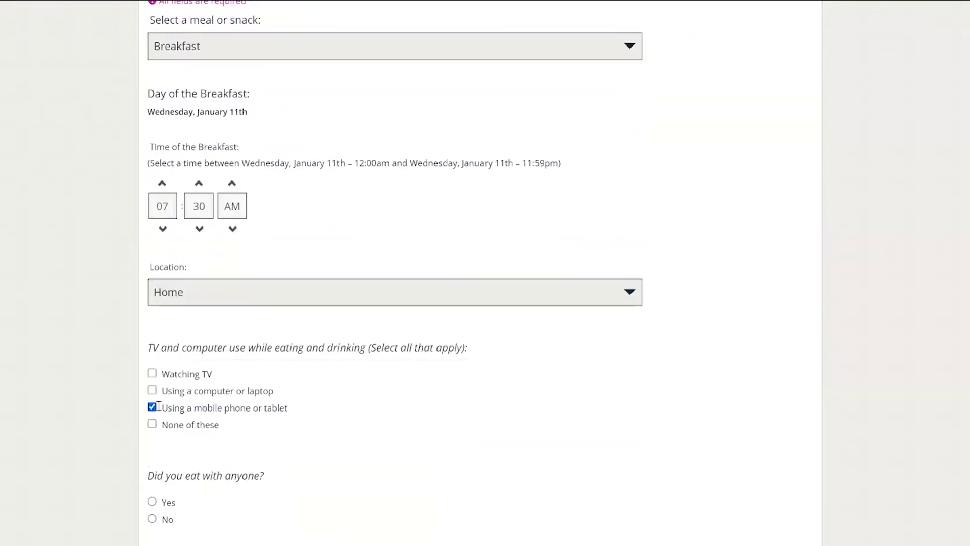
pyautogui.click(152, 518)
pyautogui.scroll(-1, 480, 272)
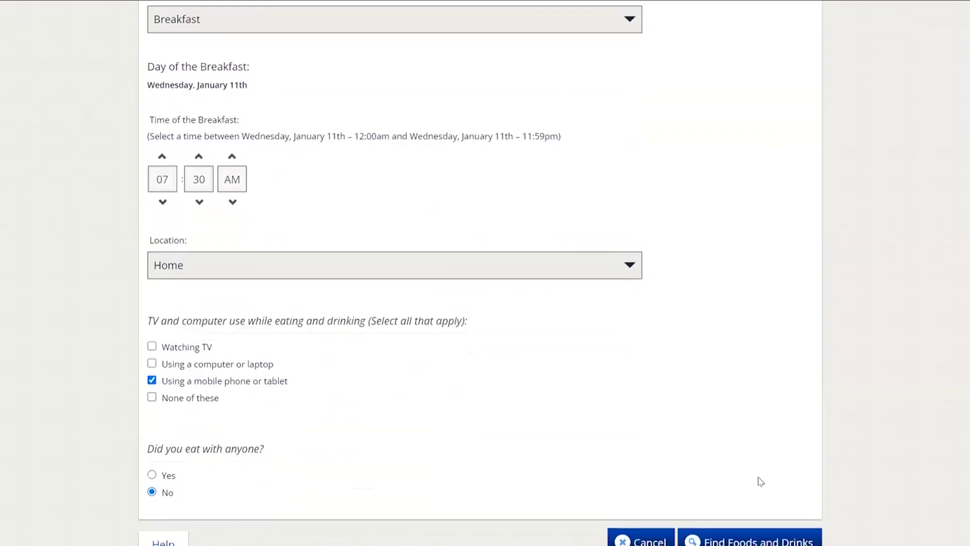
pyautogui.click(735, 541)
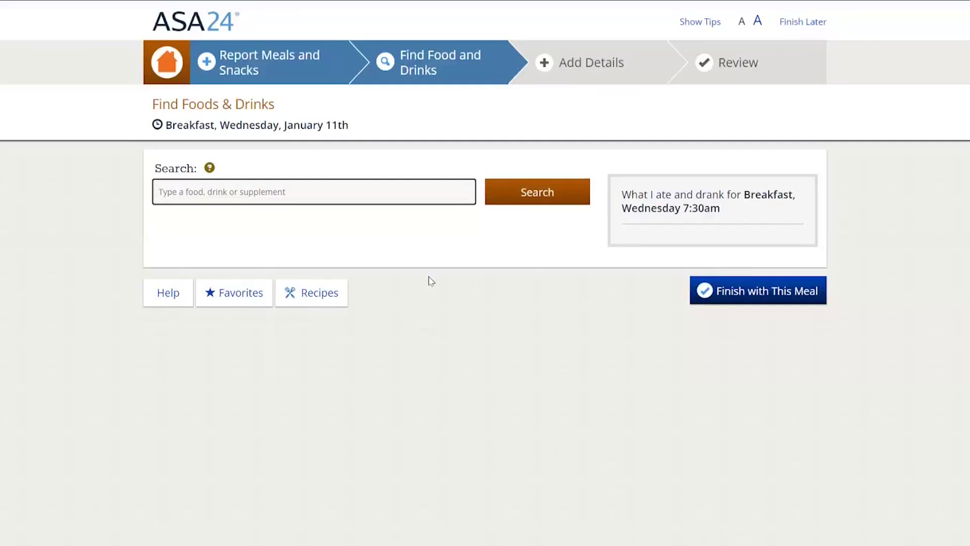
# Step: Search for "breakfast sandwich", filter the results by Eggs, and add Egg sandwich to the breakfast
pyautogui.write('breakfast sand')
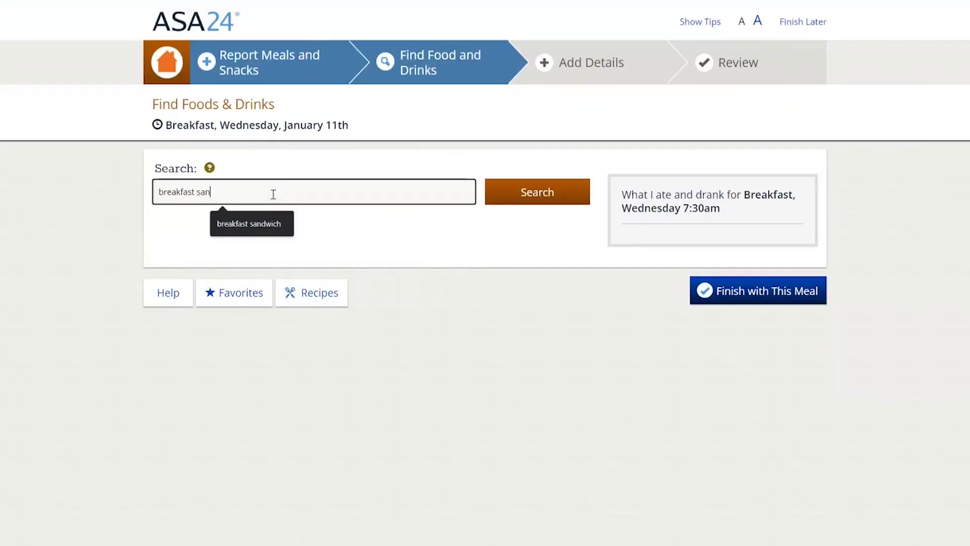
pyautogui.write('wich')
pyautogui.click(538, 198)
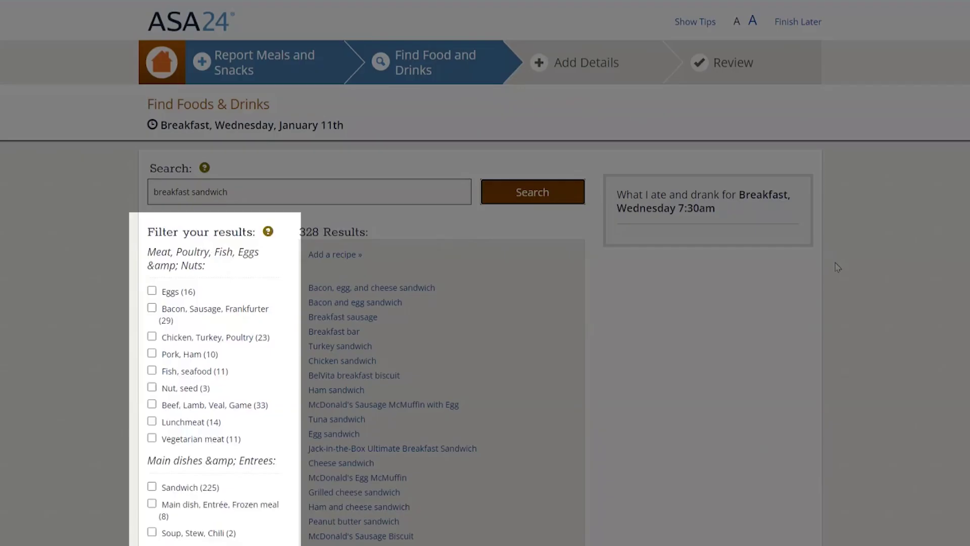
pyautogui.scroll(-20, 485, 272)
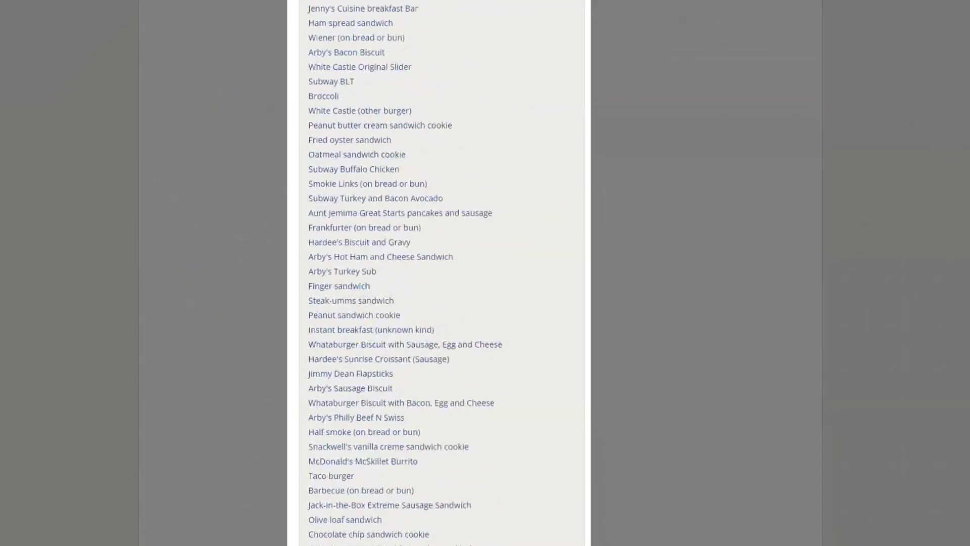
pyautogui.scroll(20, 442, 272)
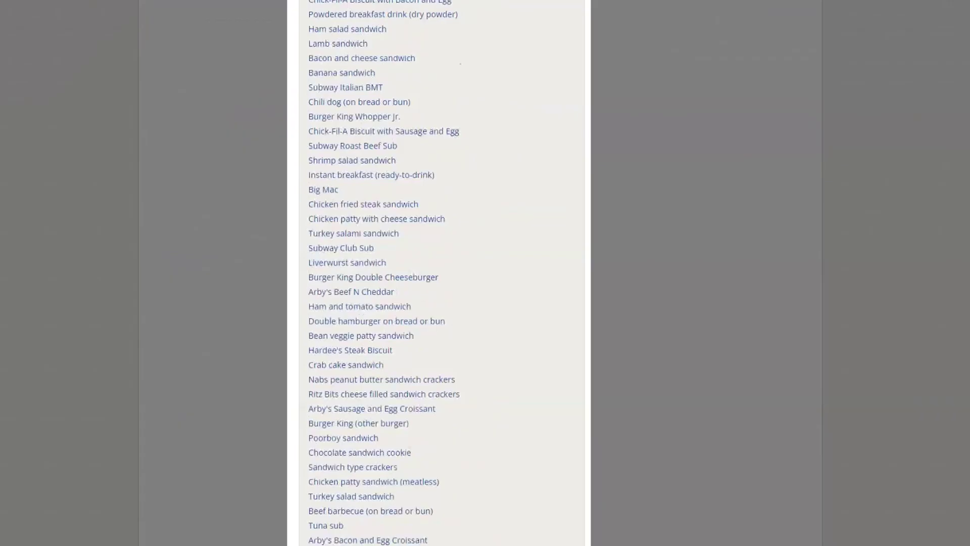
pyautogui.scroll(20, 441, 273)
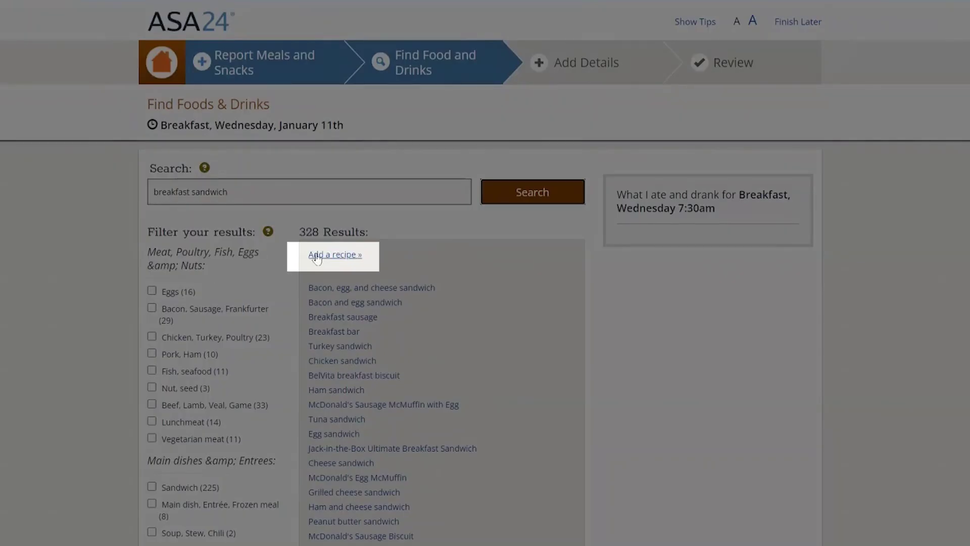
pyautogui.scroll(-20, 442, 273)
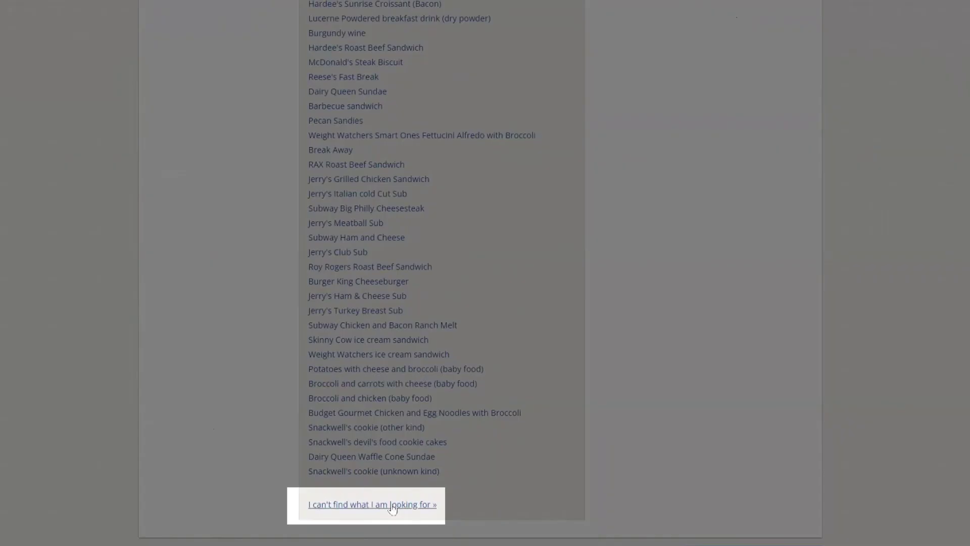
pyautogui.scroll(20, 442, 273)
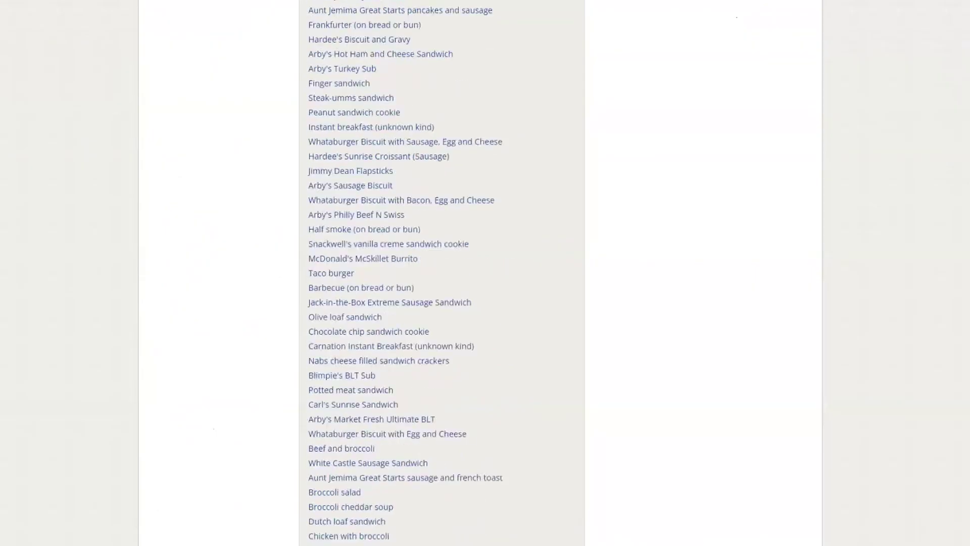
pyautogui.scroll(8, 442, 273)
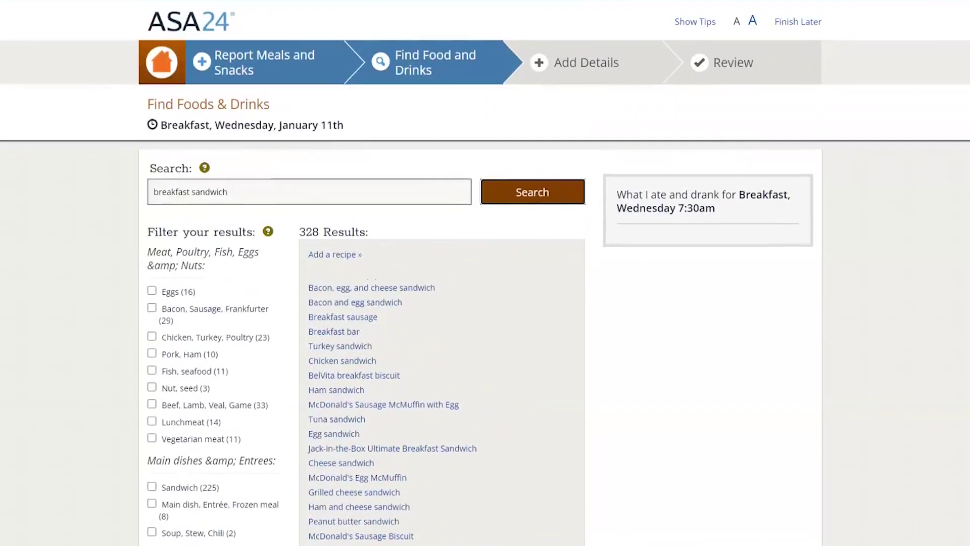
pyautogui.click(152, 291)
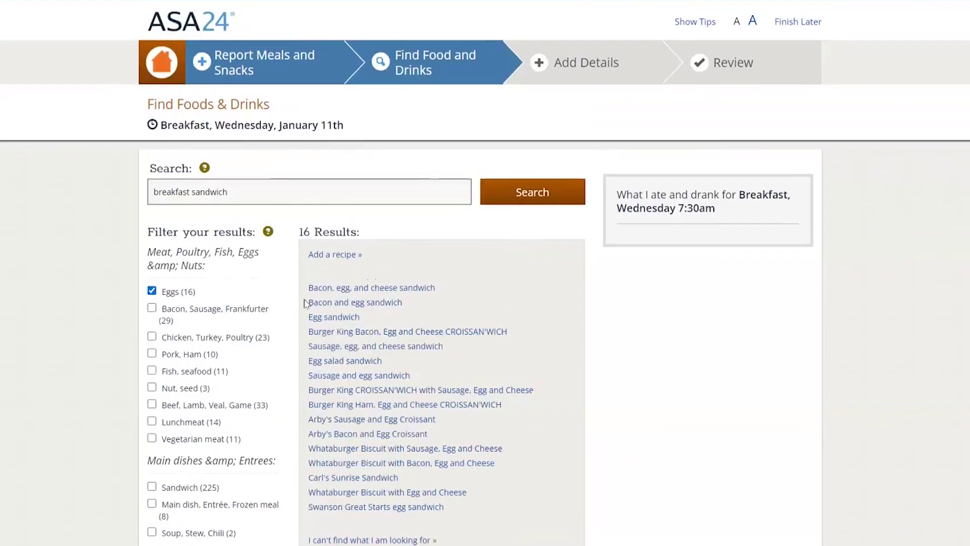
pyautogui.click(320, 317)
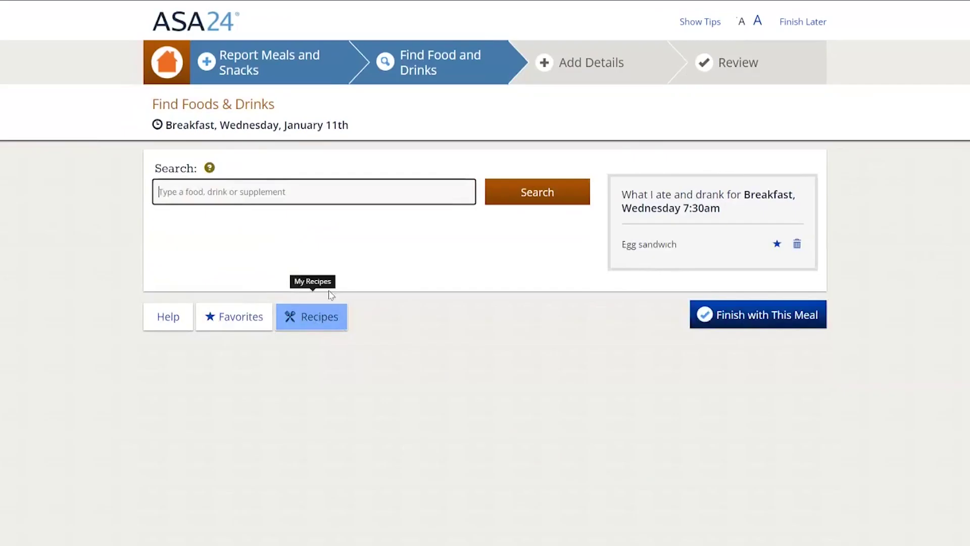
# Step: Search for "coffee" and add the plain Coffee entry to the breakfast
pyautogui.write('coffee')
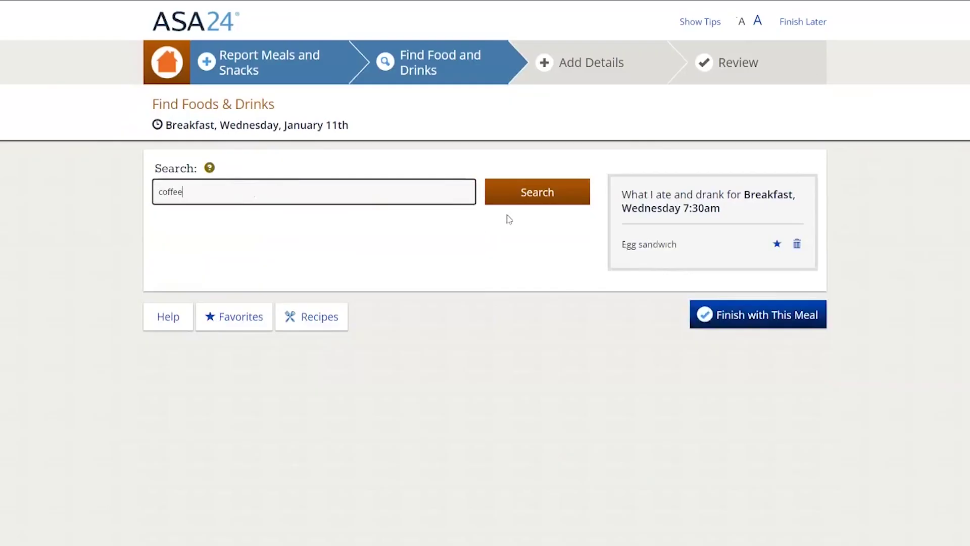
pyautogui.click(532, 202)
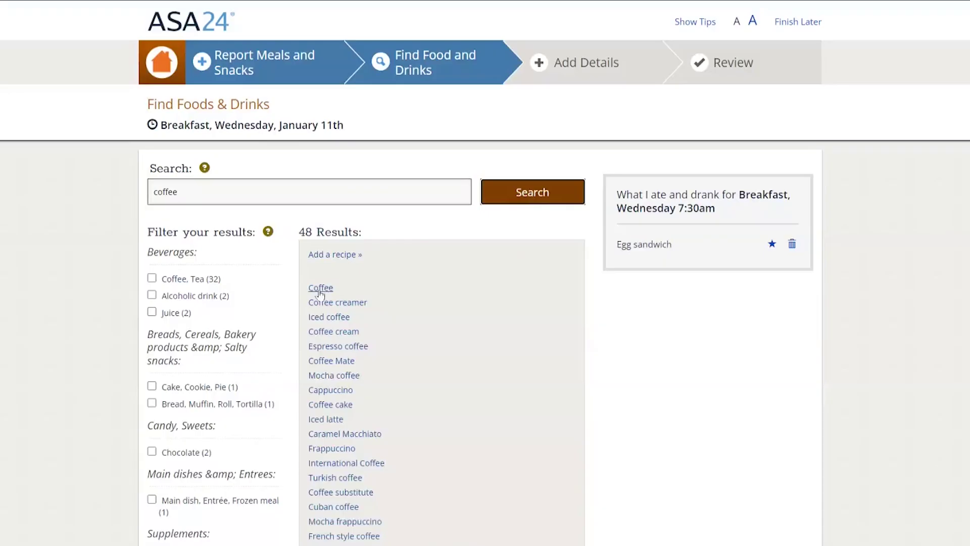
pyautogui.click(320, 291)
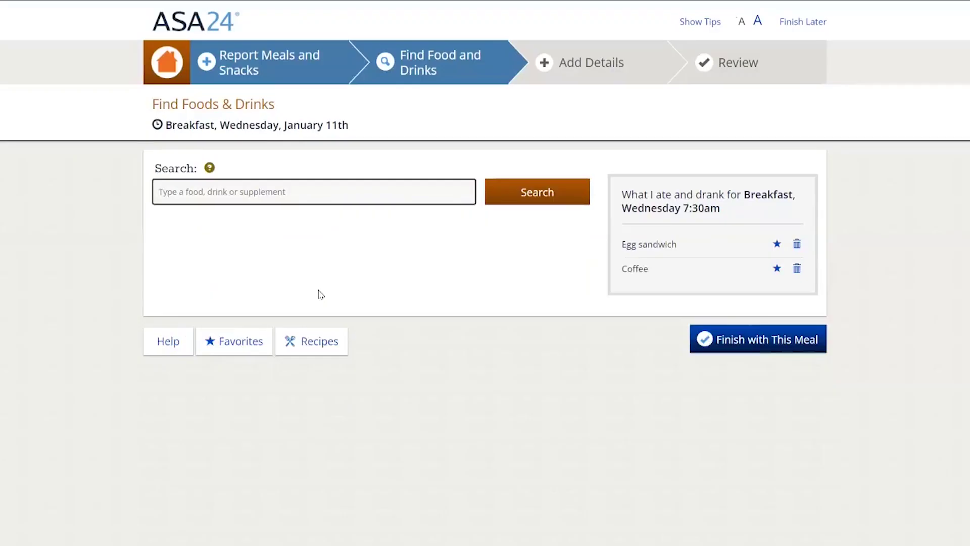
# Step: Search for "multivitamin" and add Multivitamin / Multimineral to the breakfast
pyautogui.write('multivitamin')
pyautogui.press('Return')
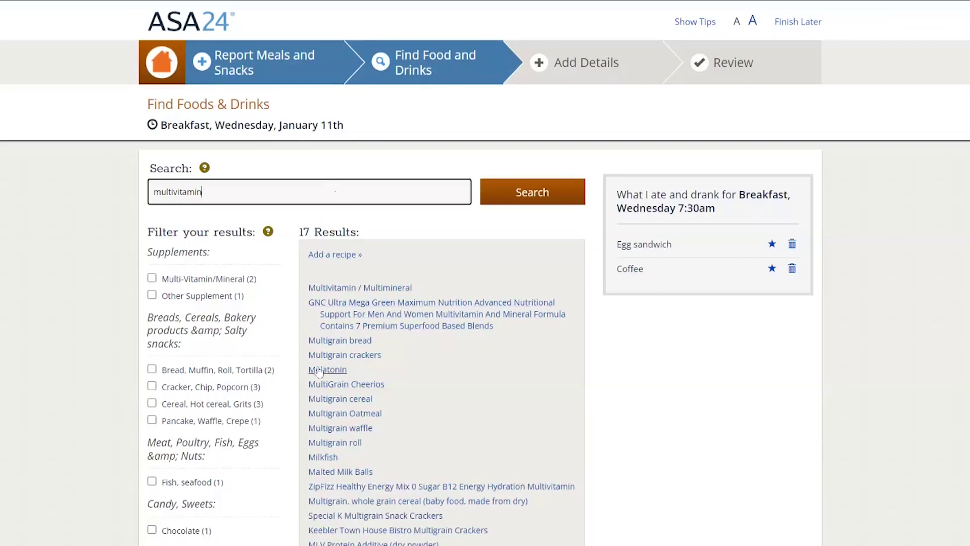
pyautogui.click(345, 289)
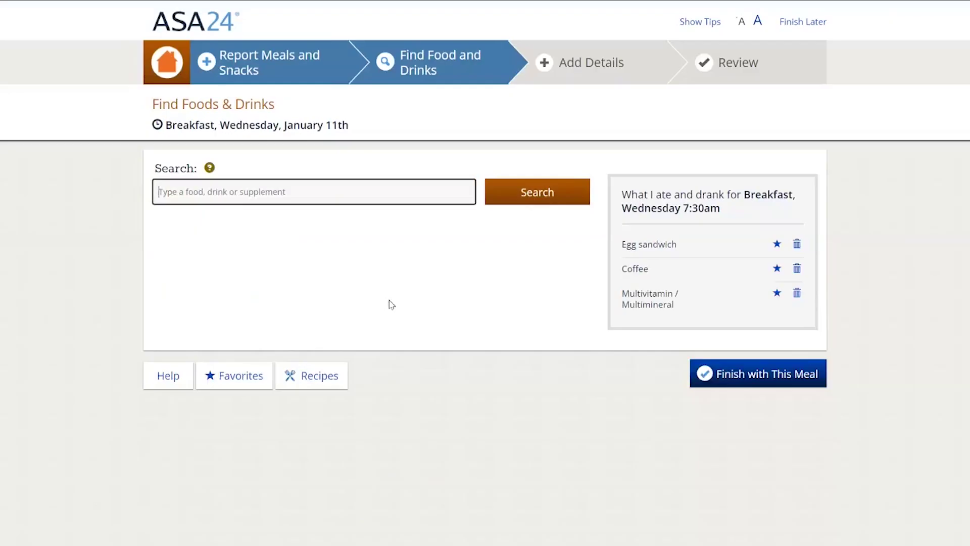
# Step: Finish the breakfast entry, pass the review of meal gaps, and proceed to adding details for the reported foods
pyautogui.click(742, 380)
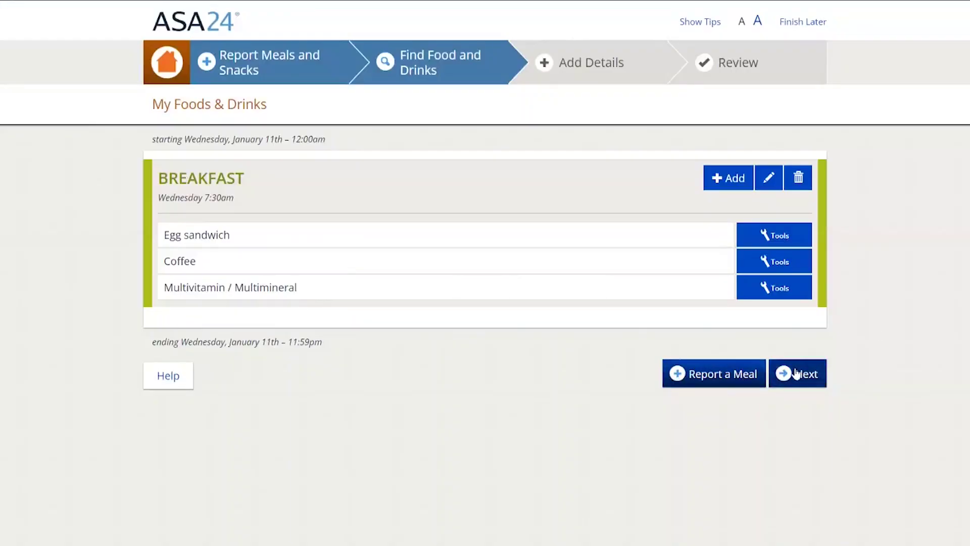
pyautogui.click(796, 374)
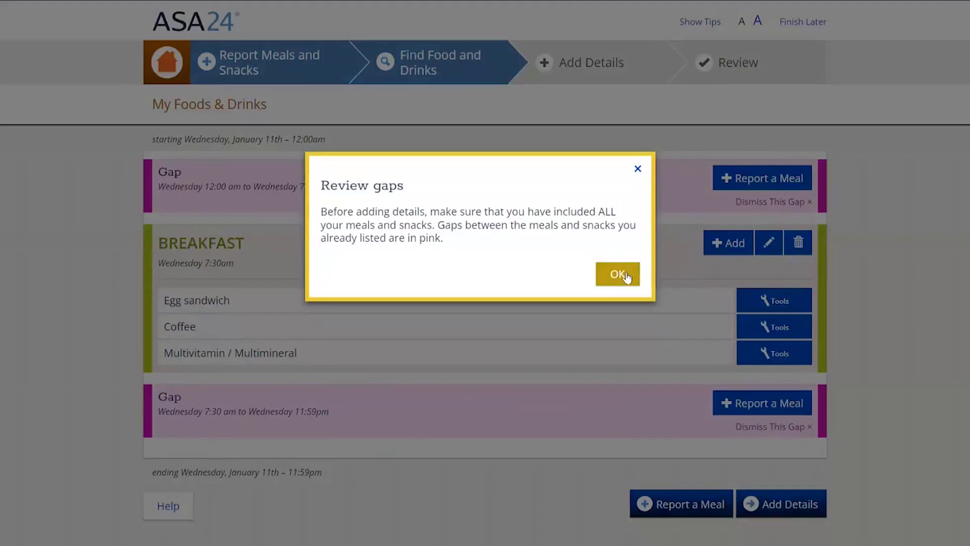
pyautogui.click(626, 275)
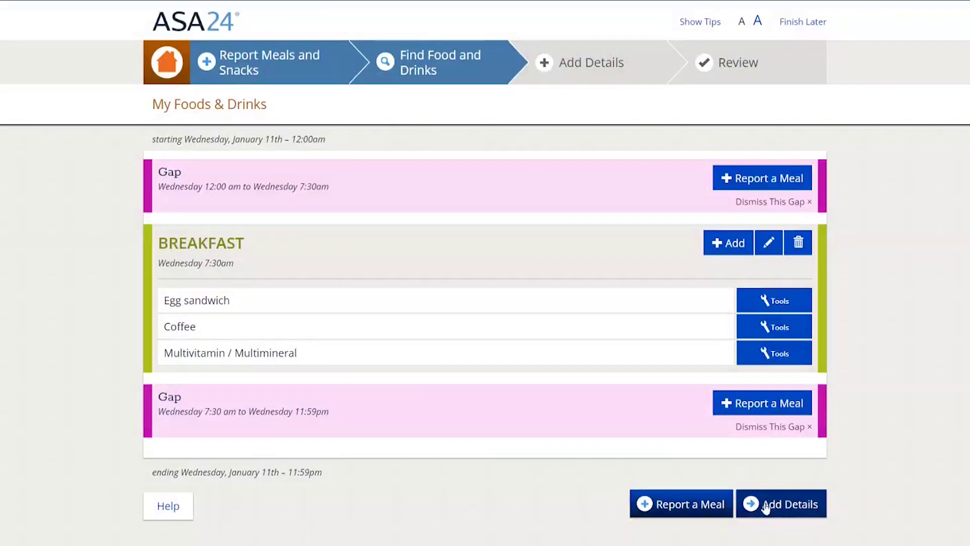
pyautogui.click(766, 507)
pyautogui.click(601, 253)
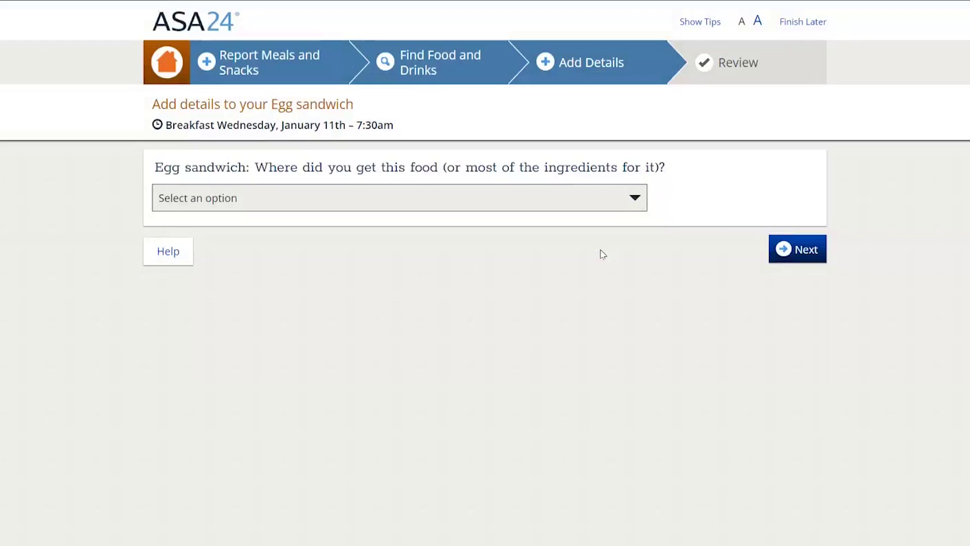
# Step: Set the egg sandwich's source to Supermarket or grocery store and continue to the following question
pyautogui.click(555, 210)
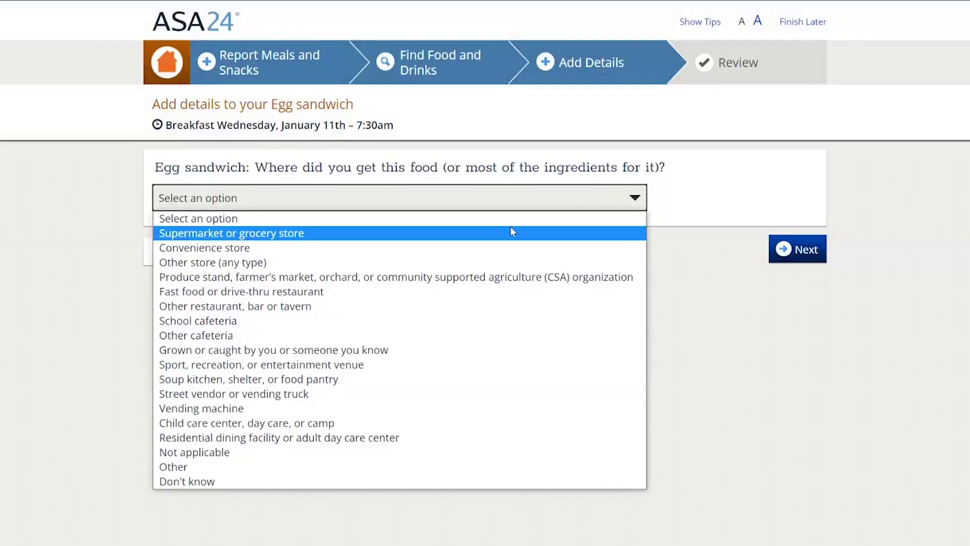
pyautogui.click(511, 229)
pyautogui.click(819, 254)
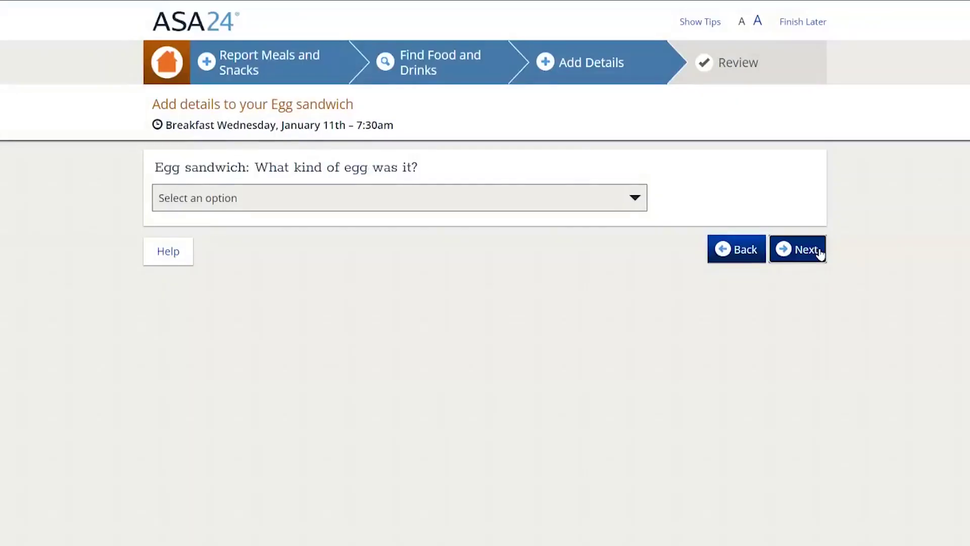
# Step: Set the egg sandwich's kind of egg to Scrambled egg and specify Whole eggs, continuing past each question
pyautogui.click(581, 197)
pyautogui.click(505, 293)
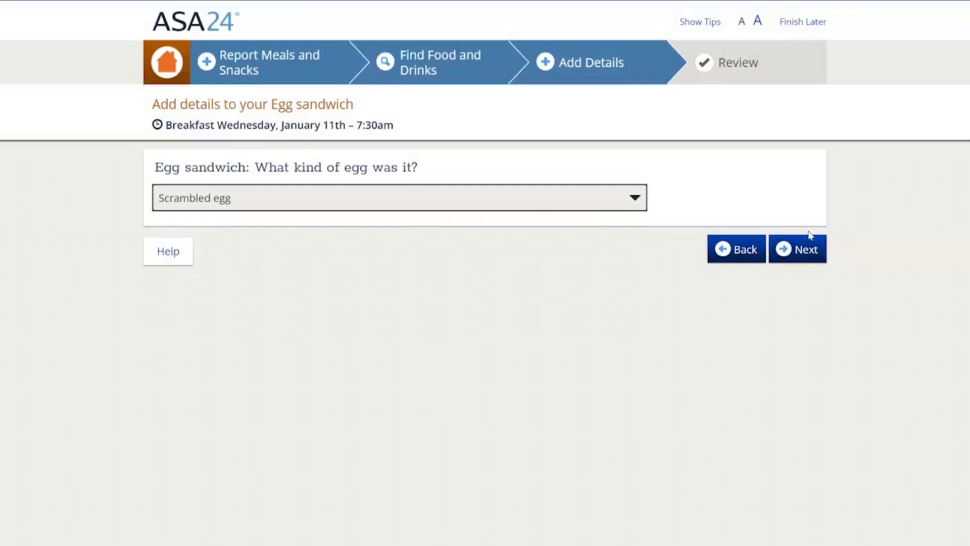
pyautogui.click(798, 254)
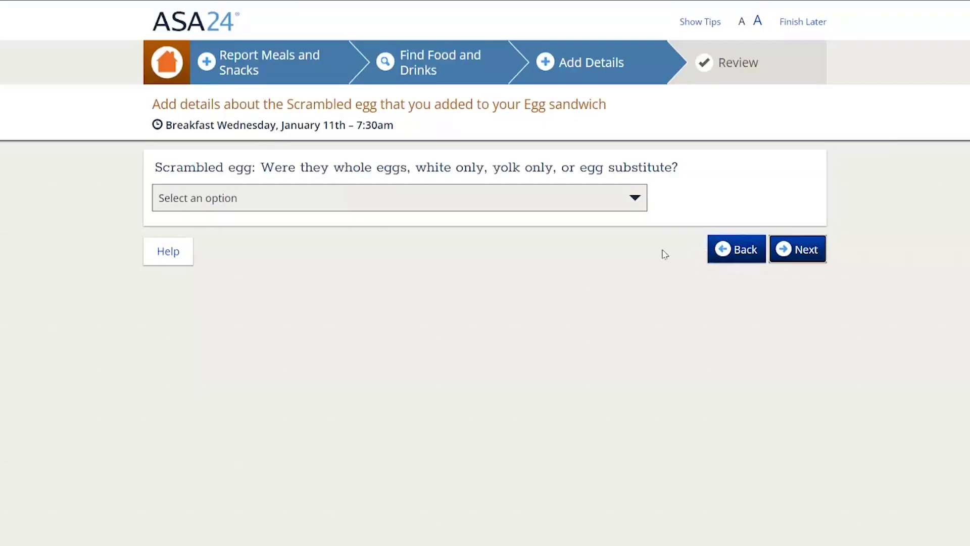
pyautogui.click(561, 194)
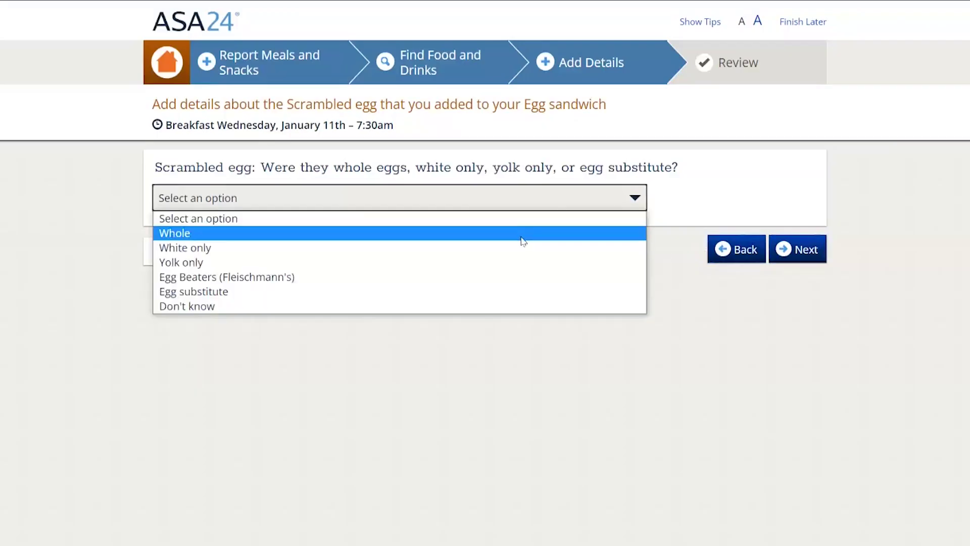
pyautogui.click(523, 233)
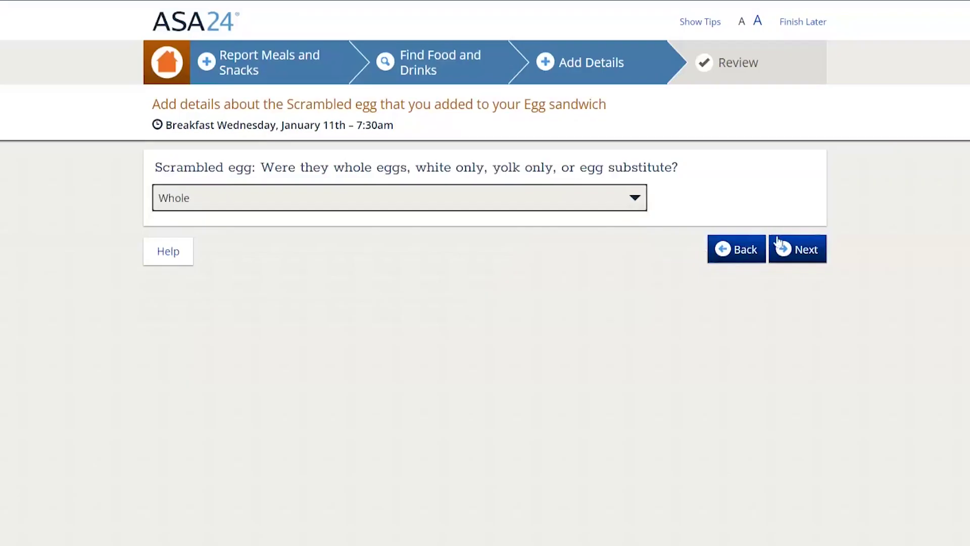
pyautogui.click(779, 243)
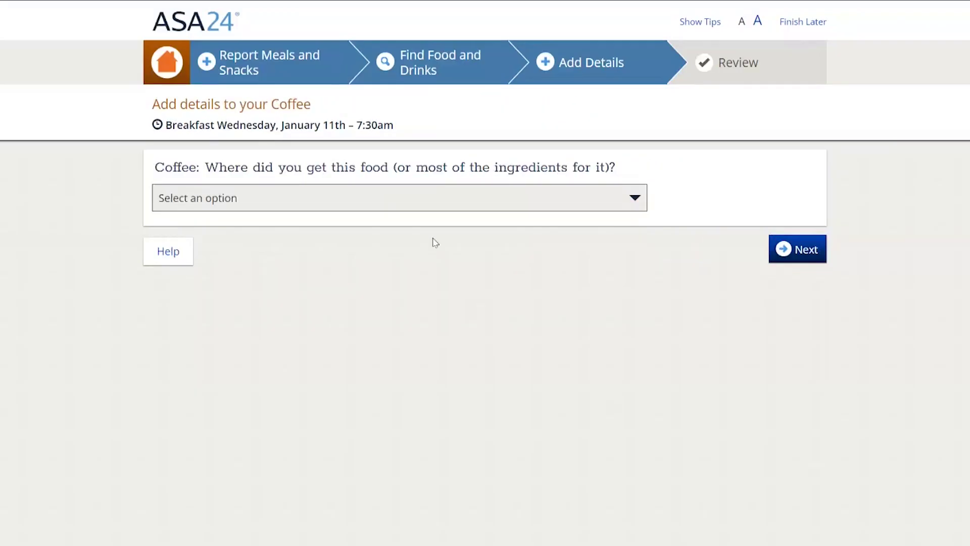
# Step: Set the coffee's source to Supermarket or grocery store and continue to the following question
pyautogui.click(448, 210)
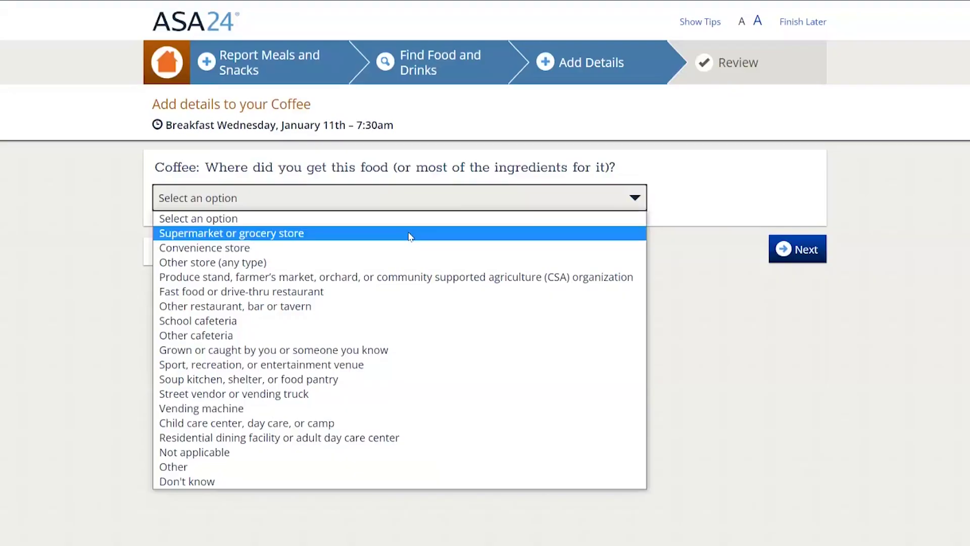
pyautogui.click(411, 237)
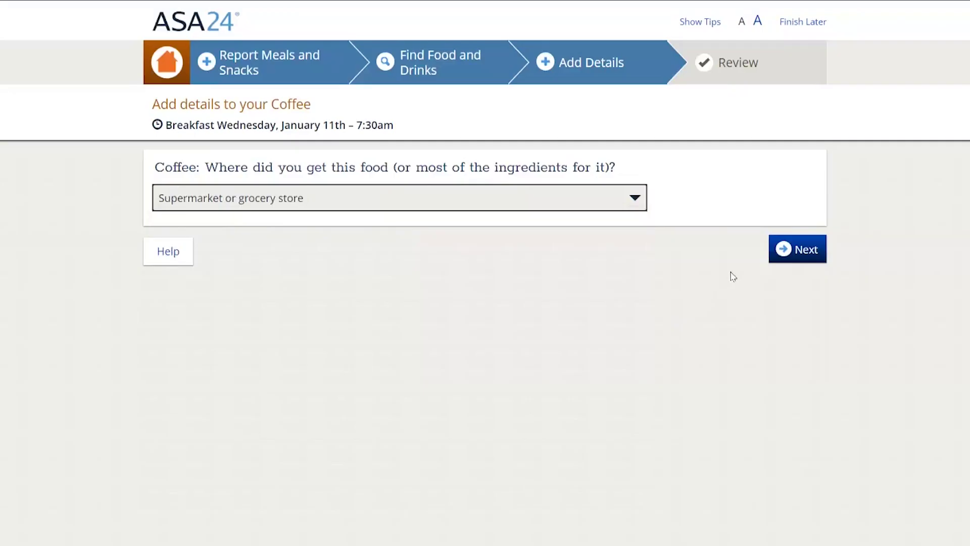
pyautogui.click(798, 253)
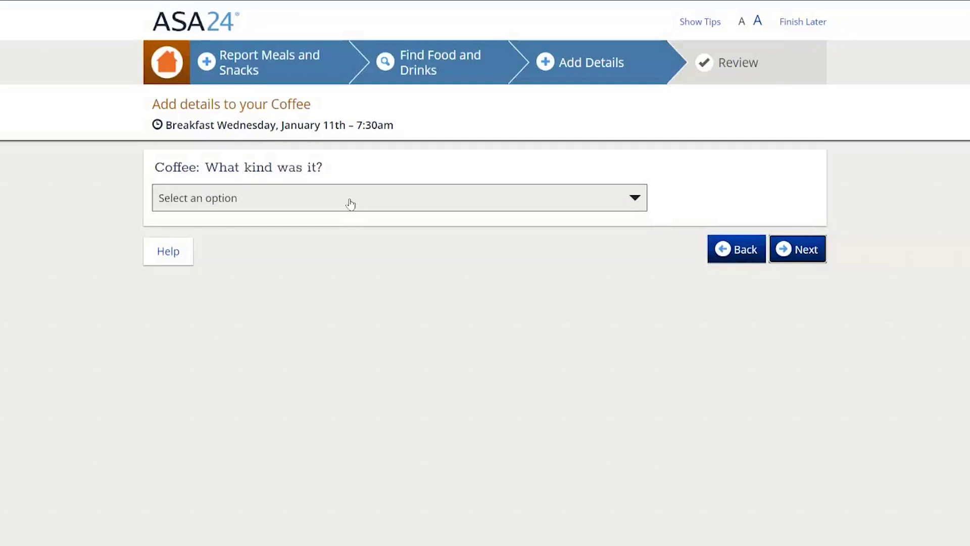
# Step: Set the coffee's kind to Ground and specify that it was Regular rather than decaffeinated
pyautogui.click(351, 203)
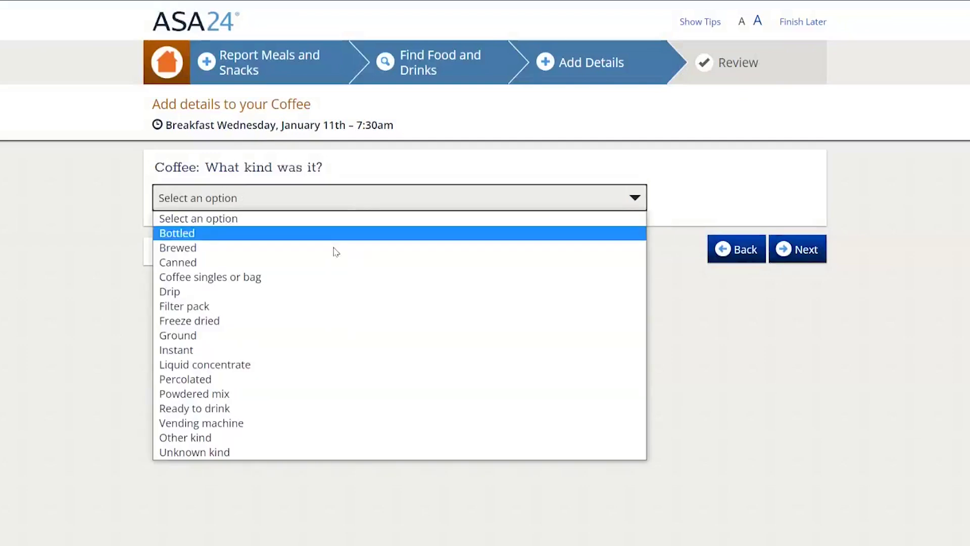
pyautogui.click(309, 337)
pyautogui.click(800, 248)
pyautogui.click(469, 205)
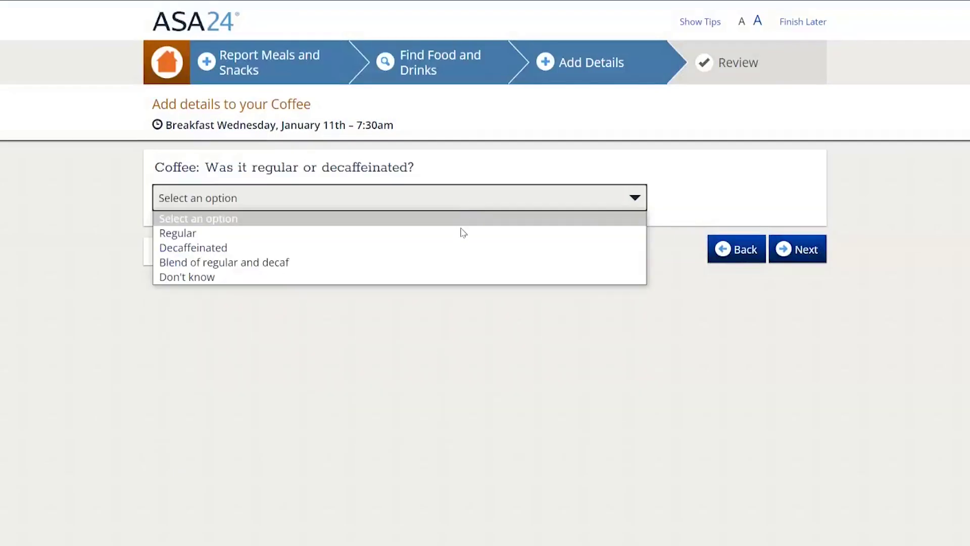
pyautogui.click(461, 233)
pyautogui.click(806, 251)
# Step: Report the coffee as drunk from an 8 fluid ounces Mug, with 80% of it actually consumed
pyautogui.click(223, 469)
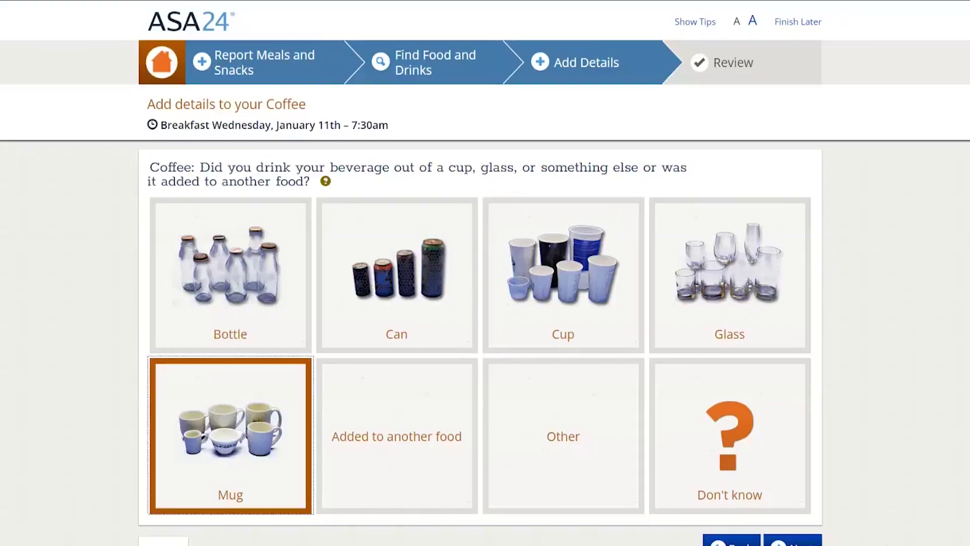
pyautogui.click(796, 539)
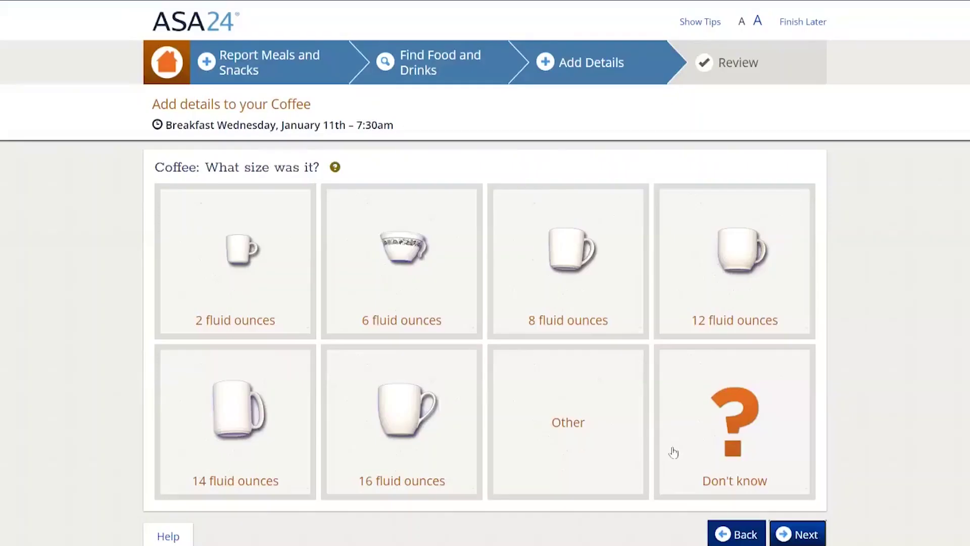
pyautogui.click(580, 316)
pyautogui.click(801, 535)
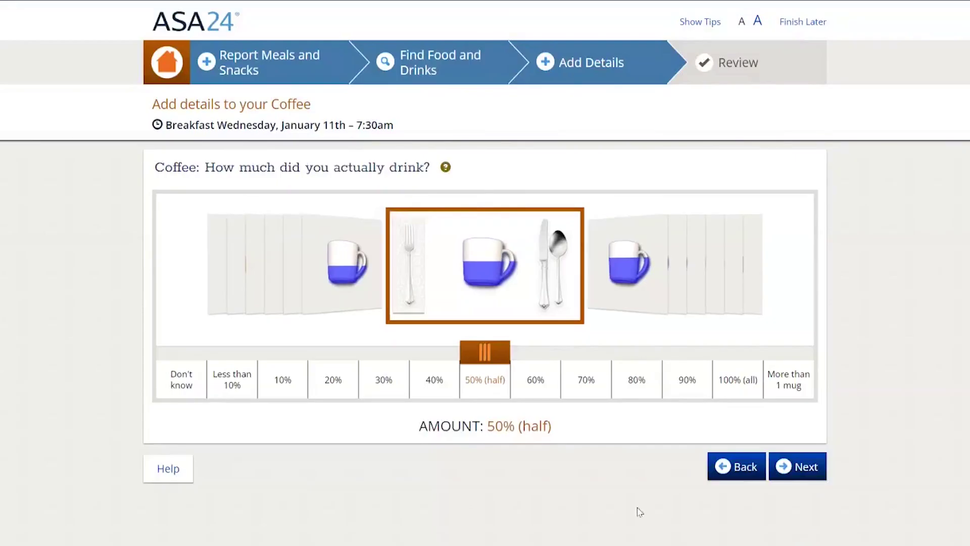
pyautogui.click(627, 384)
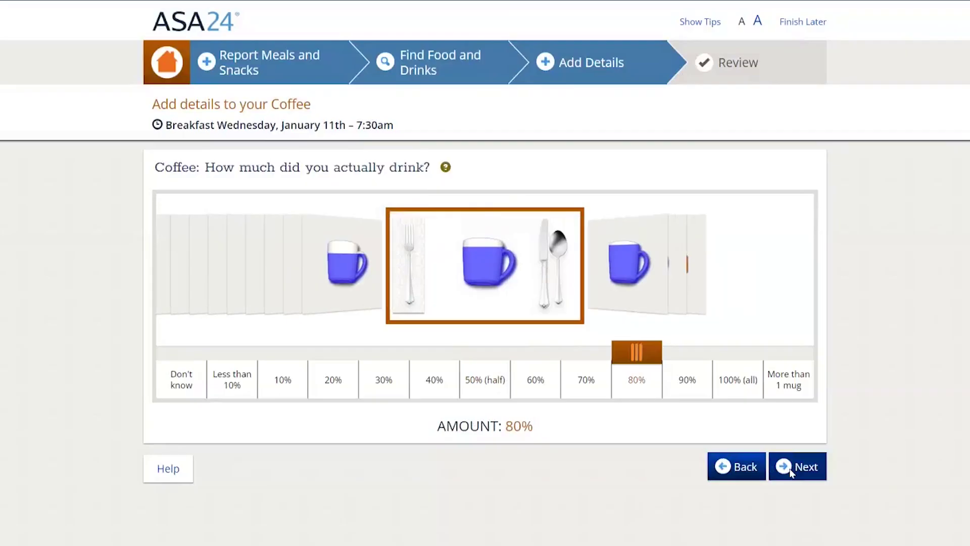
pyautogui.click(791, 471)
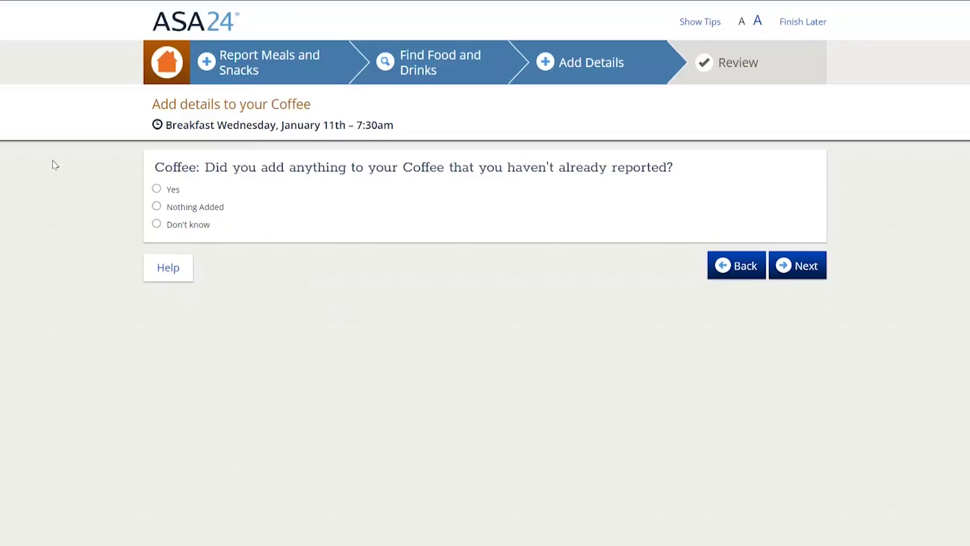
# Step: Search for "milk" as a coffee addition, add Whole milk and set its amount to 2 tablespoons
pyautogui.click(166, 193)
pyautogui.write('milk')
pyautogui.click(560, 277)
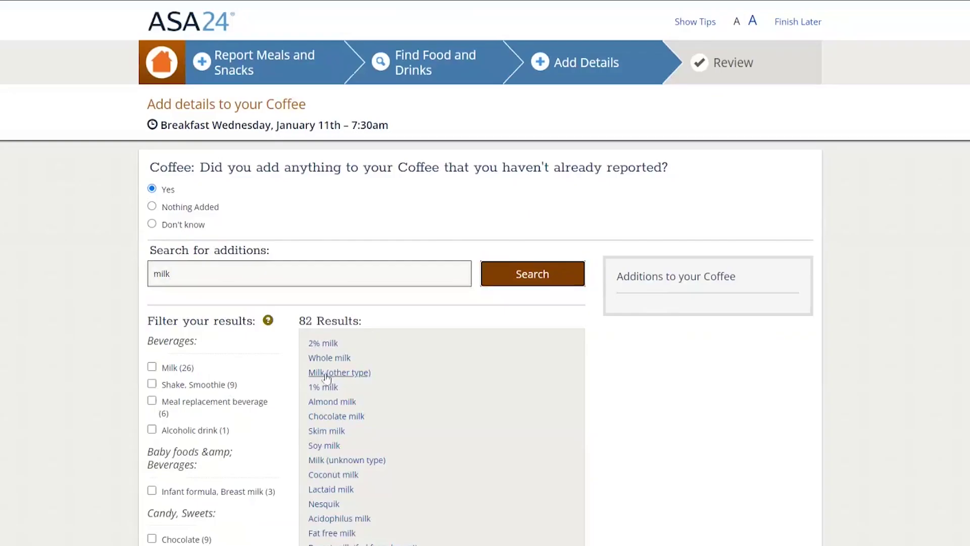
pyautogui.click(336, 359)
pyautogui.click(813, 392)
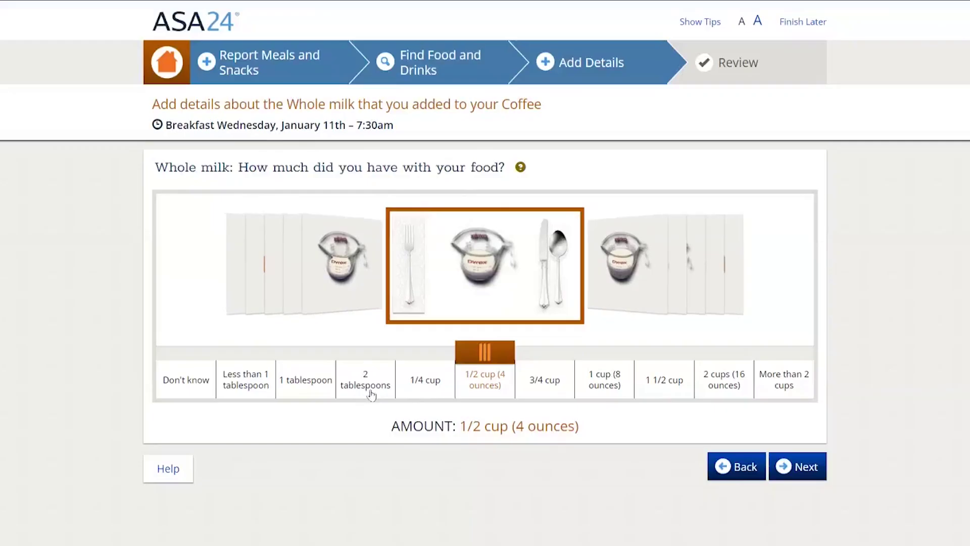
pyautogui.click(373, 392)
pyautogui.click(792, 475)
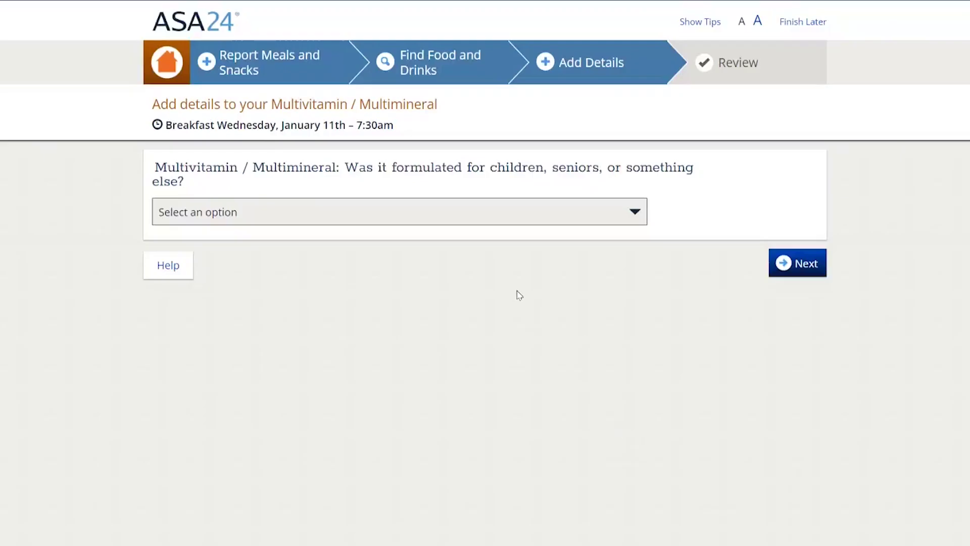
# Step: Answer No to the multivitamin's special formulation question and set its brand name to 365
pyautogui.click(486, 212)
pyautogui.click(438, 250)
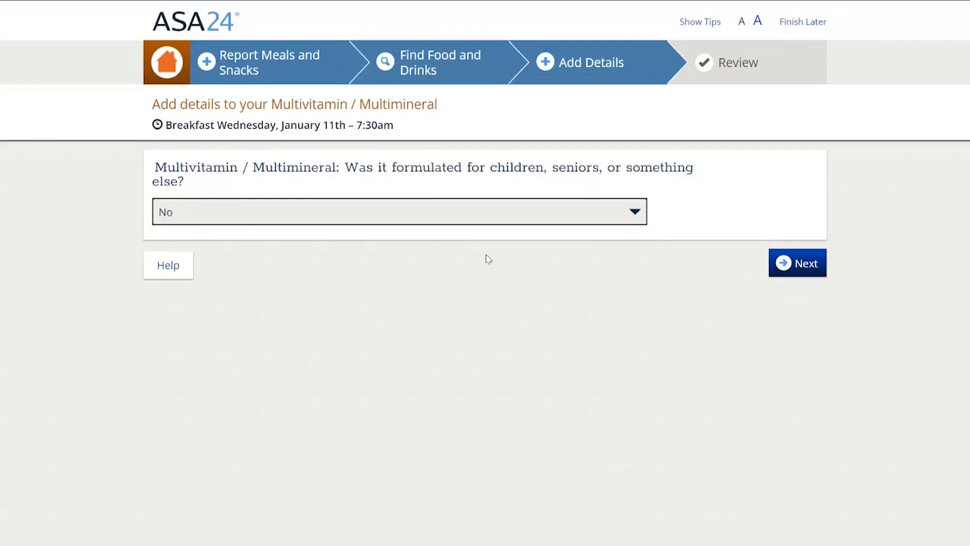
pyautogui.click(808, 264)
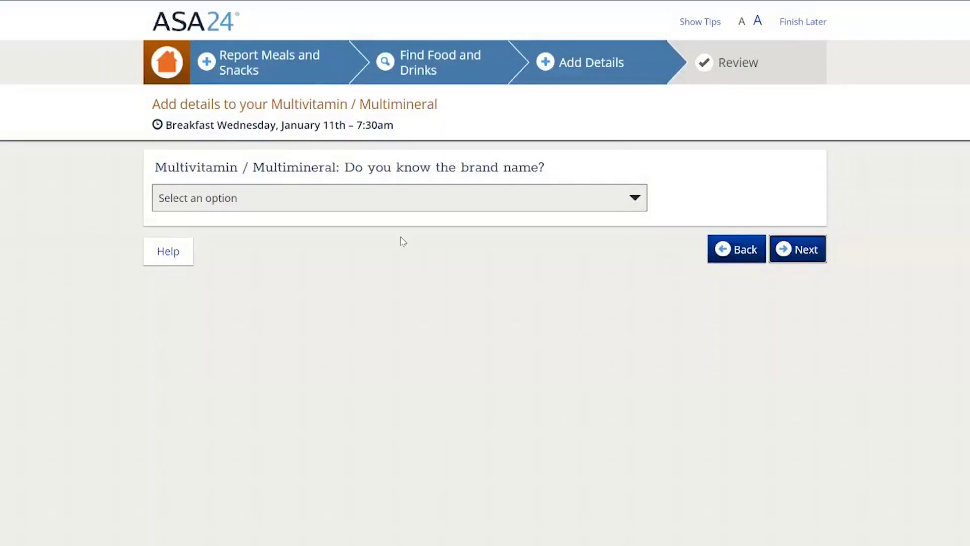
pyautogui.click(400, 205)
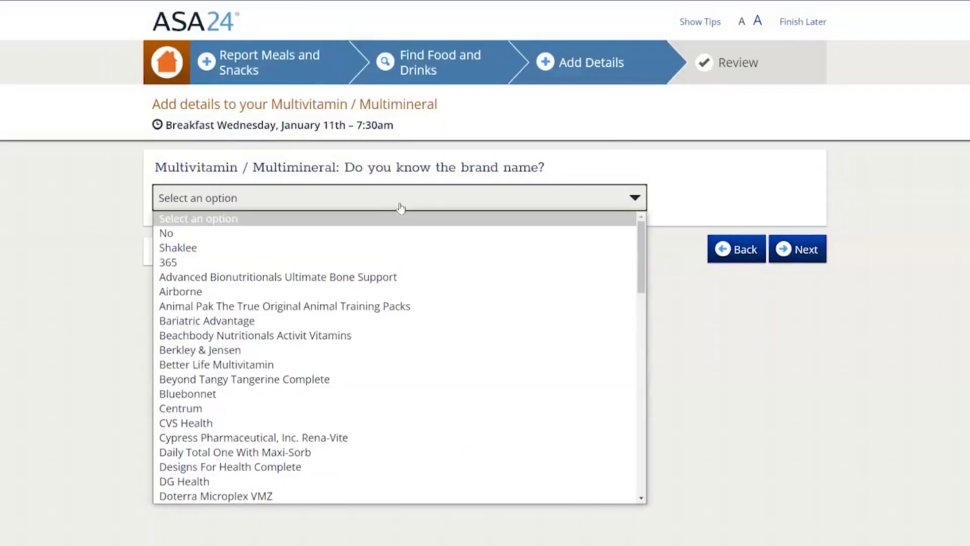
pyautogui.click(374, 263)
pyautogui.click(799, 246)
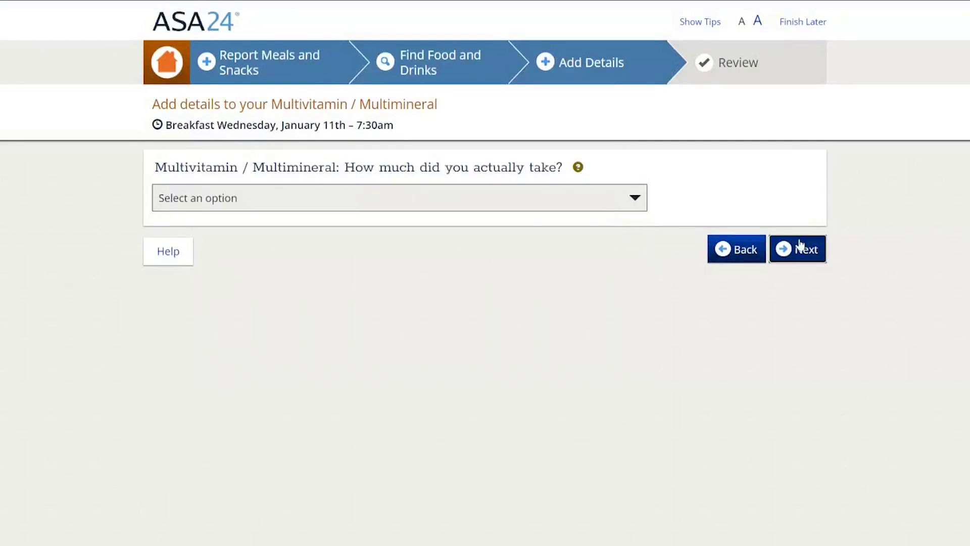
# Step: Report the multivitamin amount in Dose(s) and decline to add any other foods, drinks or supplements
pyautogui.click(516, 210)
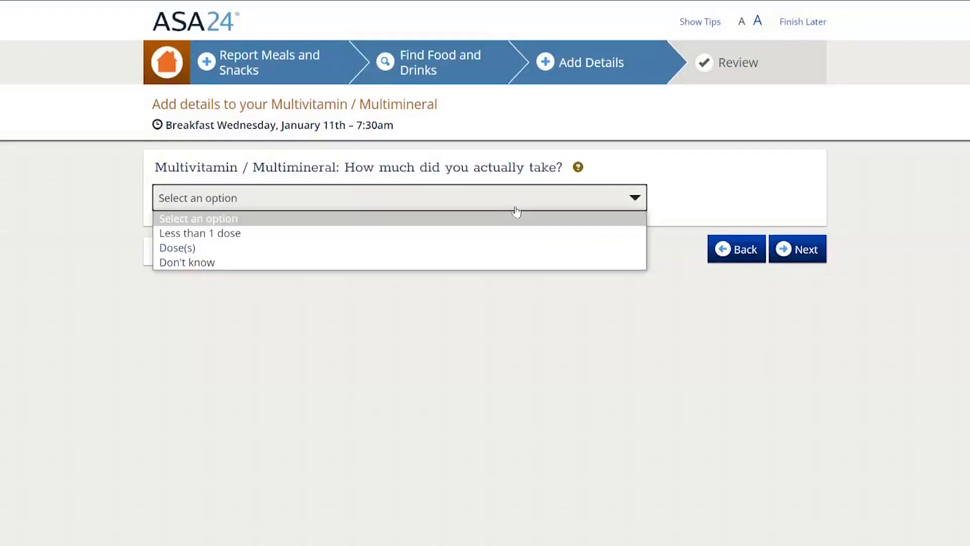
pyautogui.click(494, 247)
pyautogui.click(791, 326)
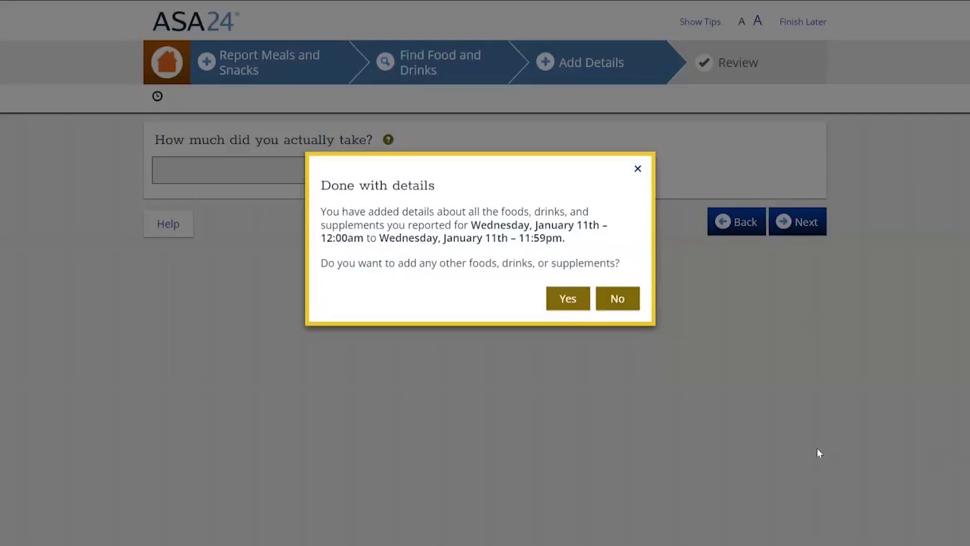
pyautogui.click(611, 302)
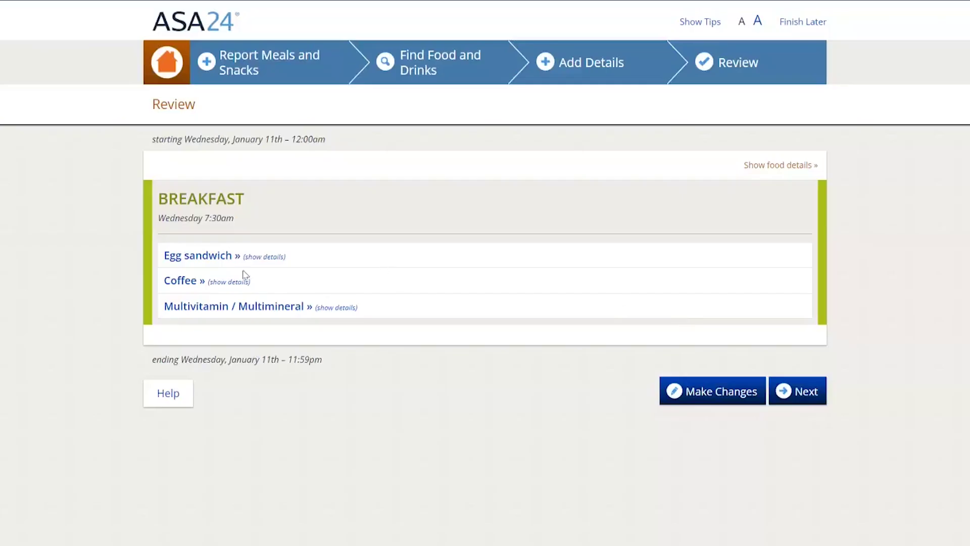
# Step: Check the egg sandwich and coffee details in the review, and continue to the frequently forgotten foods
pyautogui.click(217, 261)
pyautogui.click(218, 261)
pyautogui.click(183, 287)
pyautogui.click(184, 287)
pyautogui.click(789, 396)
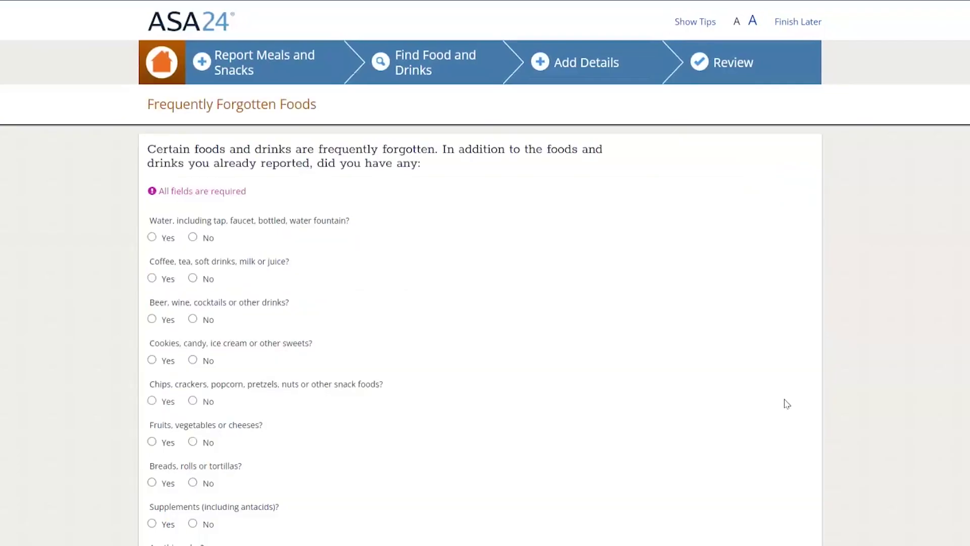
# Step: Answer Yes for water and No for every other frequently forgotten food, and choose to report the forgotten item
pyautogui.click(152, 237)
pyautogui.click(191, 278)
pyautogui.click(193, 319)
pyautogui.click(193, 360)
pyautogui.click(192, 402)
pyautogui.click(192, 441)
pyautogui.click(192, 482)
pyautogui.click(192, 523)
pyautogui.scroll(-2, 623, 318)
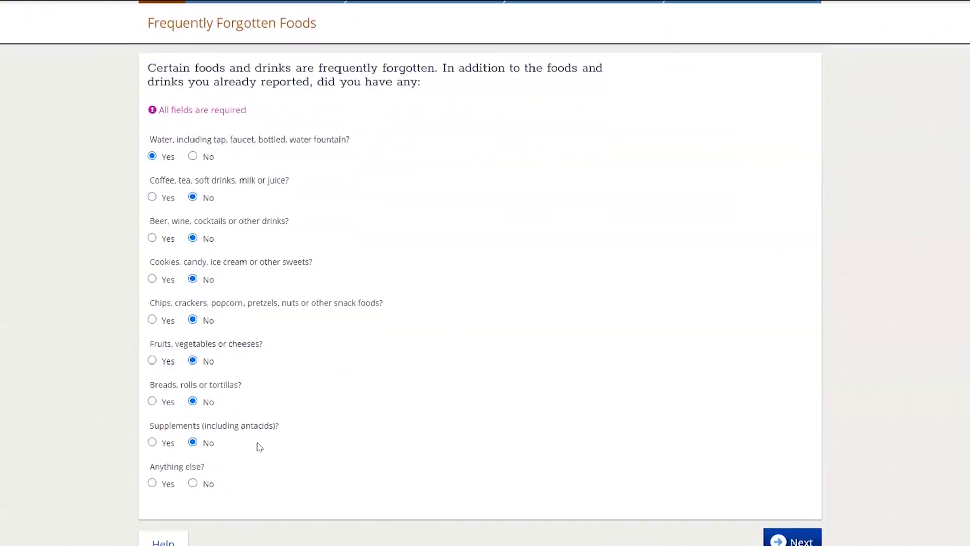
pyautogui.click(193, 483)
pyautogui.click(791, 541)
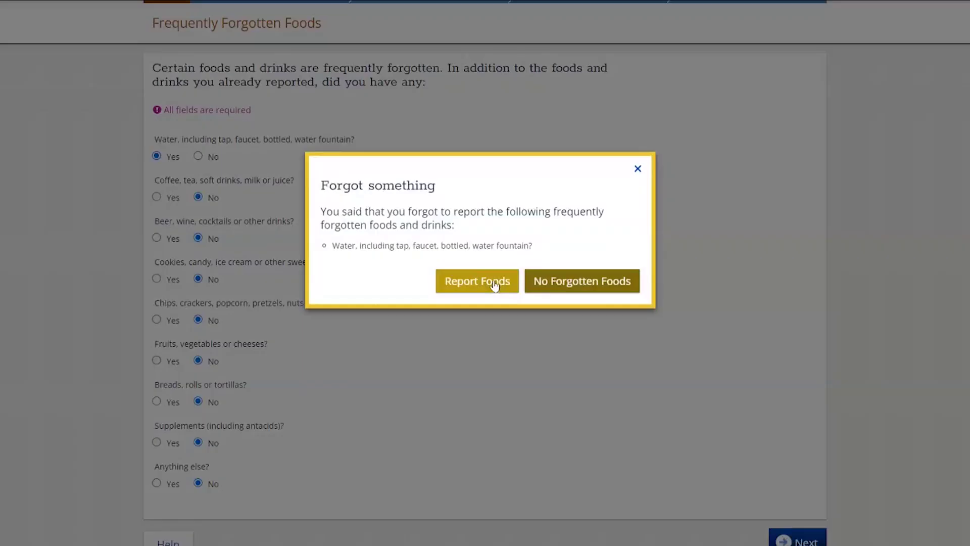
pyautogui.click(493, 282)
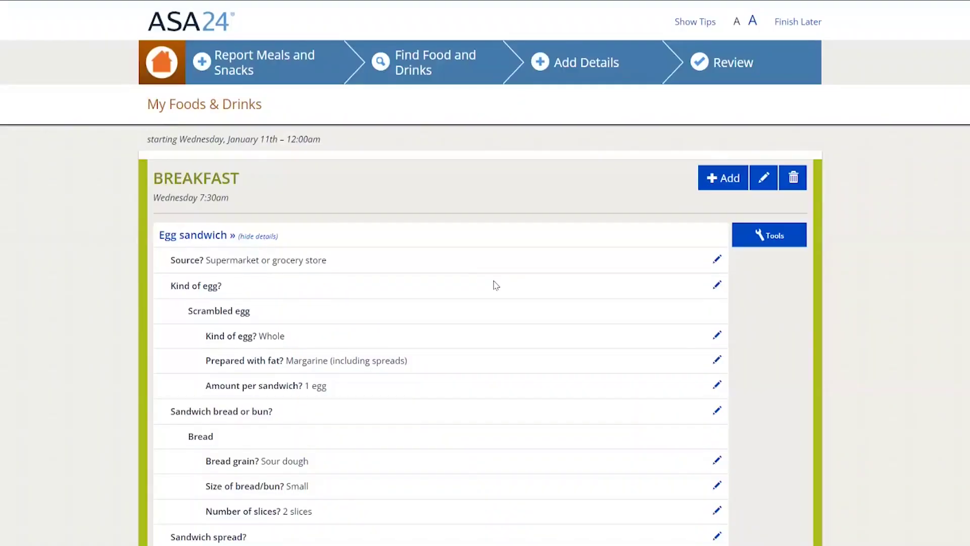
# Step: Search for "water", add the plain Water entry to the breakfast and finish the meal
pyautogui.click(712, 182)
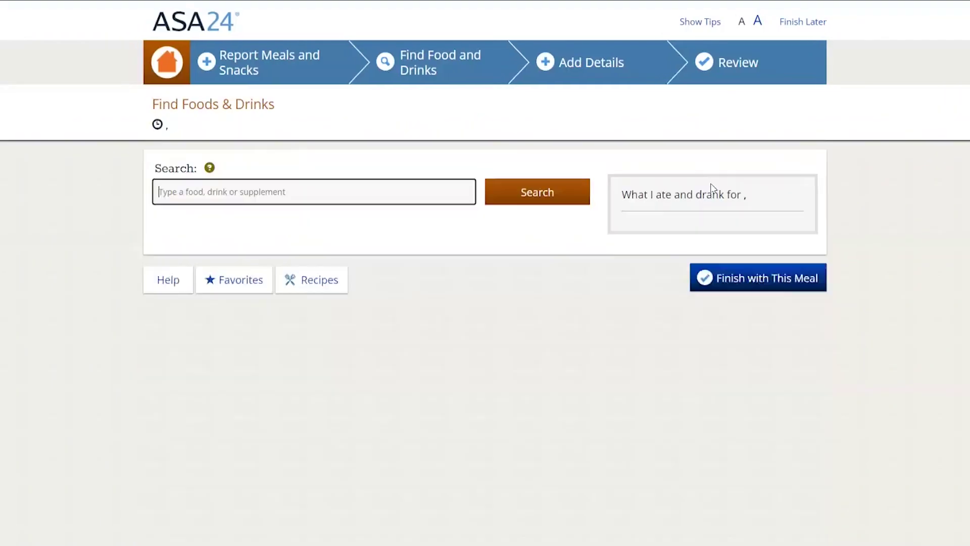
pyautogui.write('water')
pyautogui.click(589, 200)
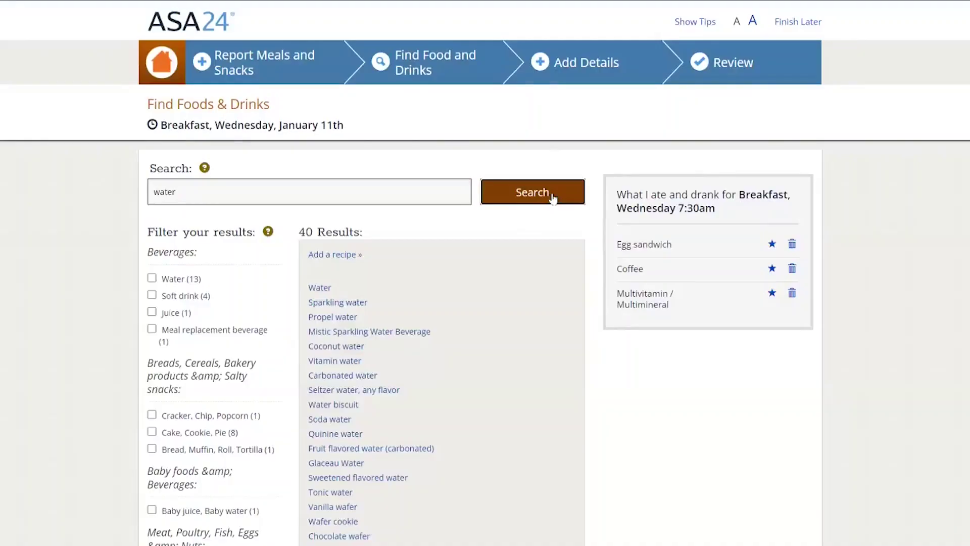
pyautogui.click(324, 290)
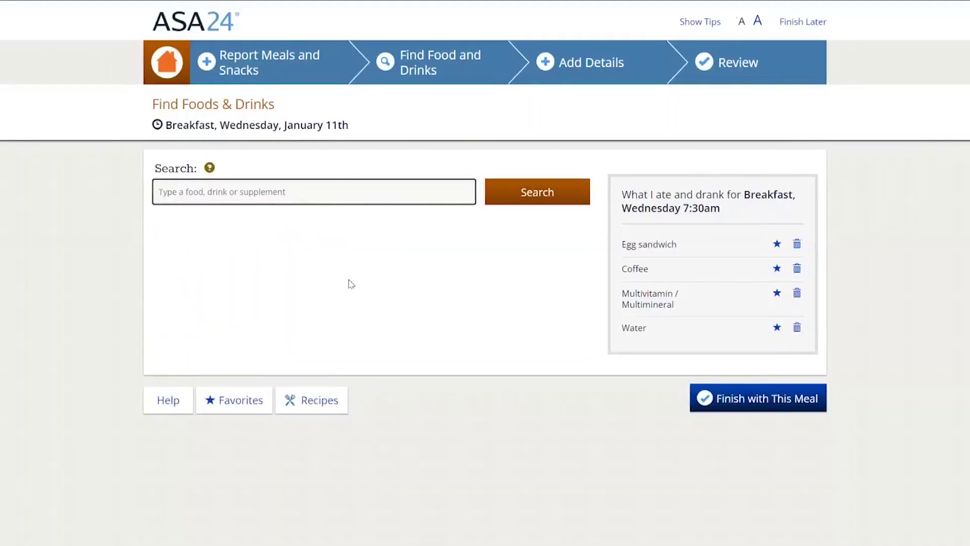
pyautogui.click(713, 402)
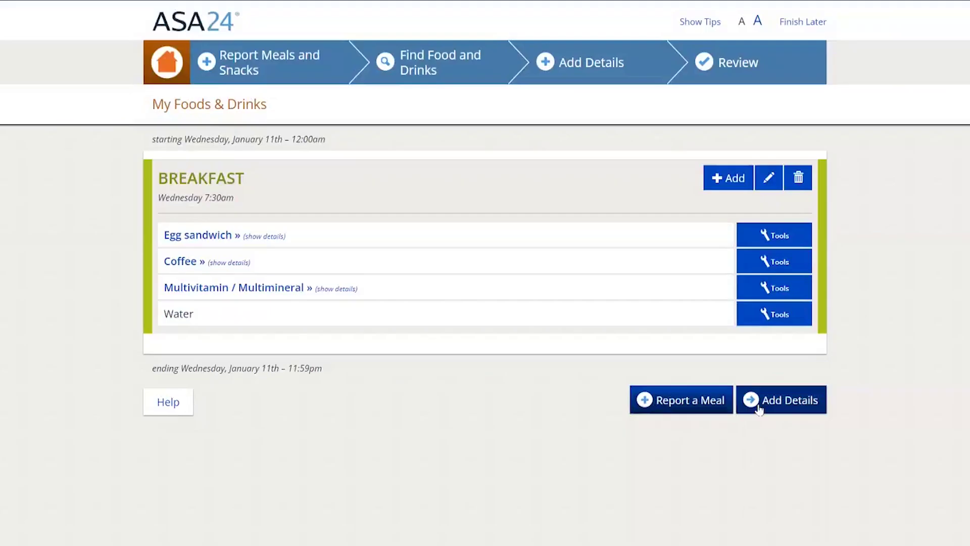
# Step: Start adding details to the breakfast water, reporting its source as Not applicable and its type as Tap
pyautogui.click(758, 410)
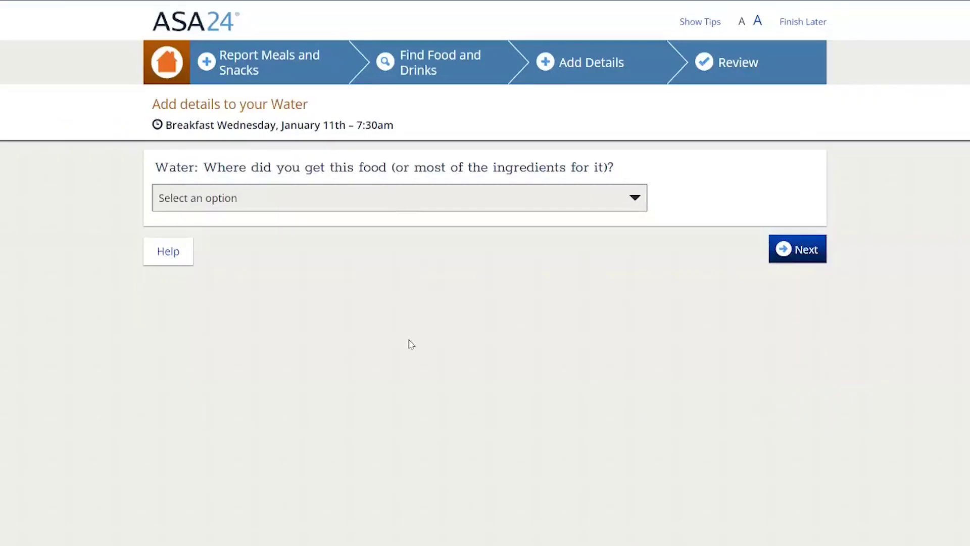
pyautogui.click(425, 207)
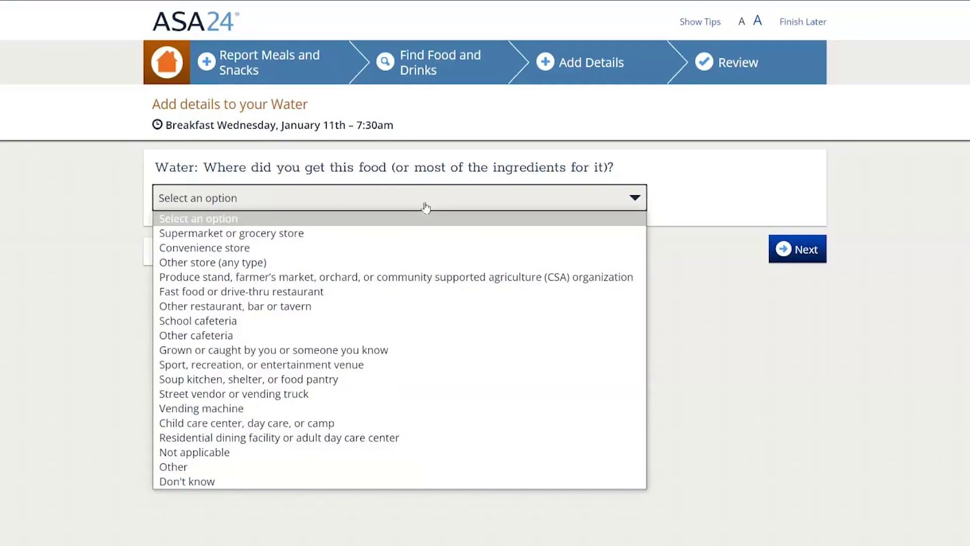
pyautogui.click(230, 453)
pyautogui.click(790, 255)
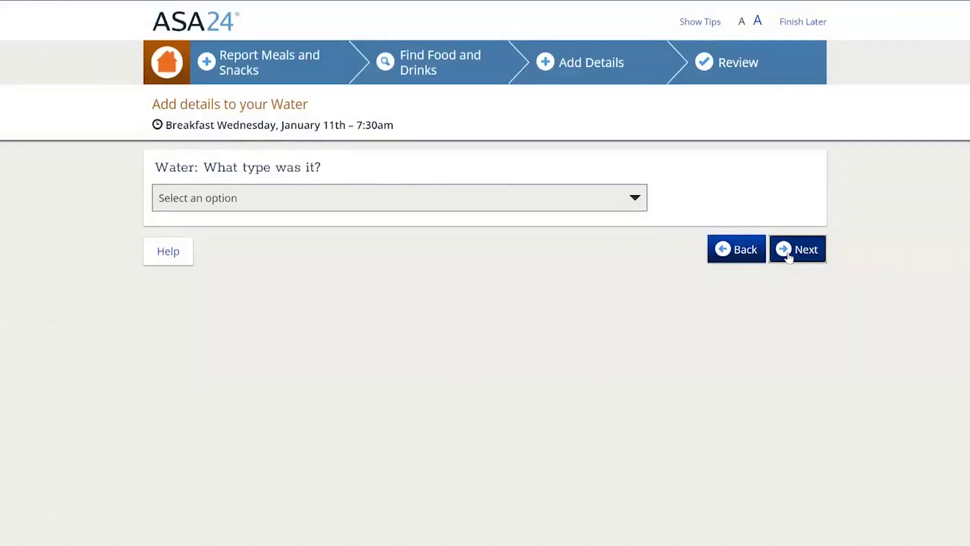
pyautogui.click(514, 200)
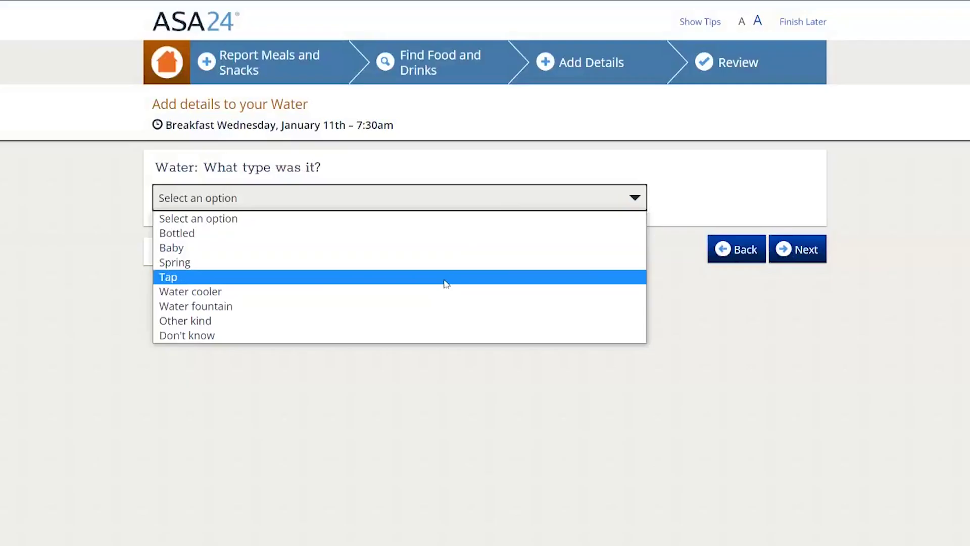
pyautogui.click(446, 283)
pyautogui.click(796, 251)
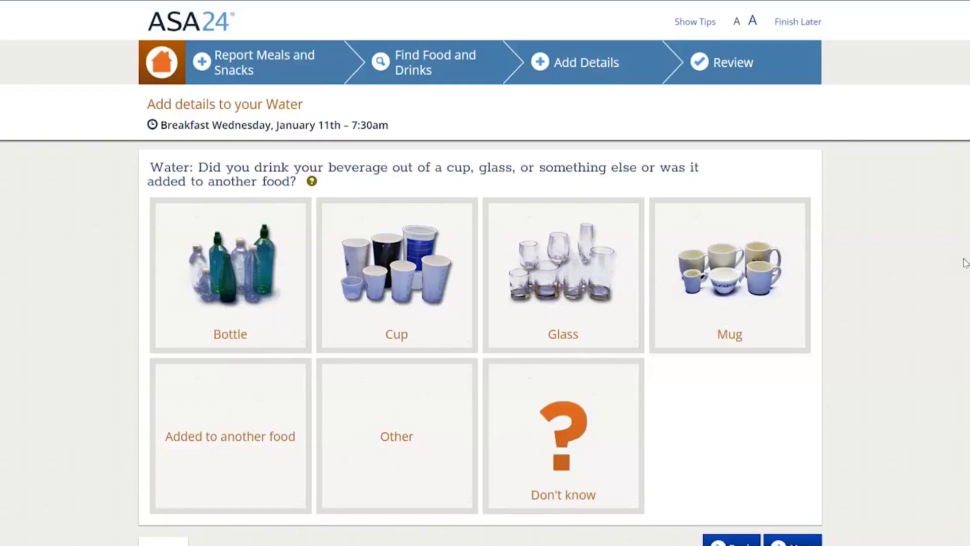
# Step: Report that the water was drunk from a short 6 fluid ounce glass, with 50% (half) as the amount consumed
pyautogui.click(575, 279)
pyautogui.click(778, 543)
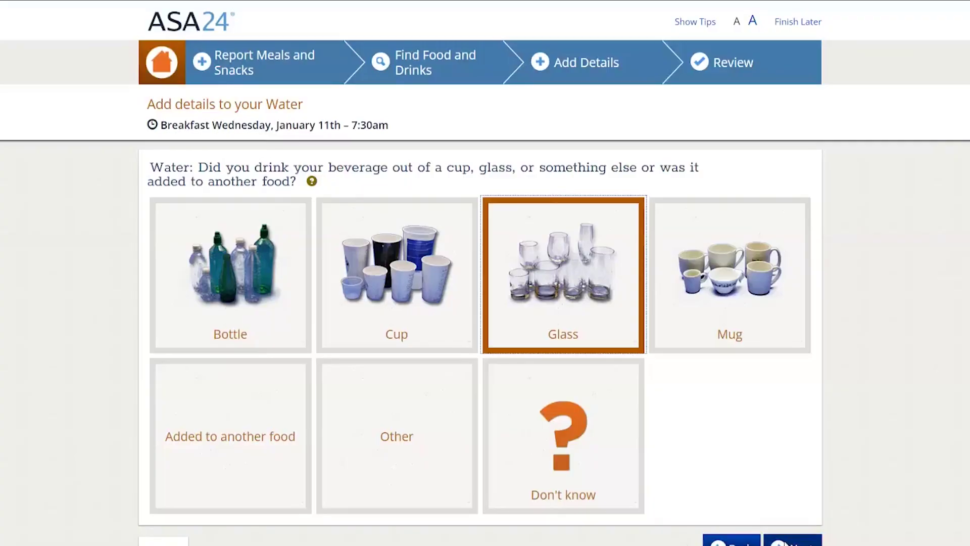
pyautogui.click(277, 276)
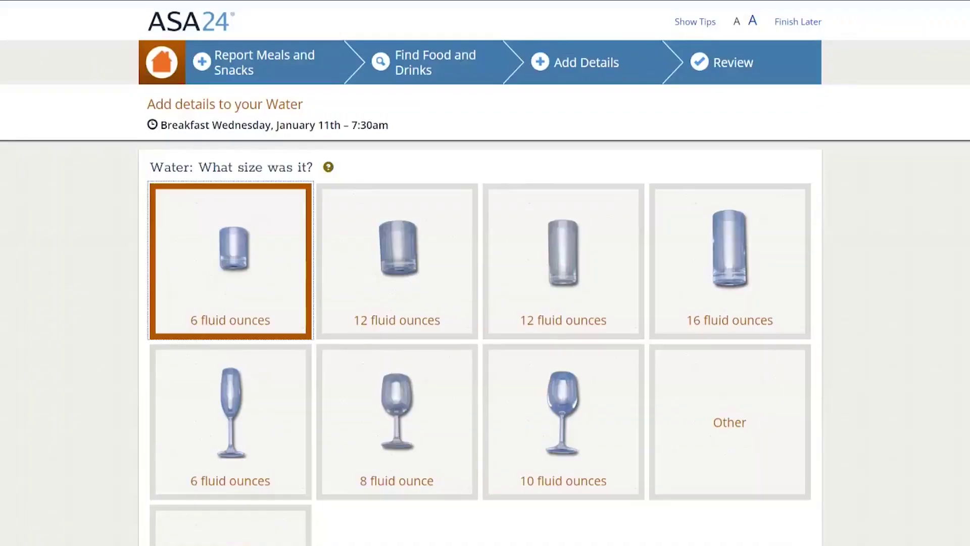
pyautogui.scroll(-3, 803, 540)
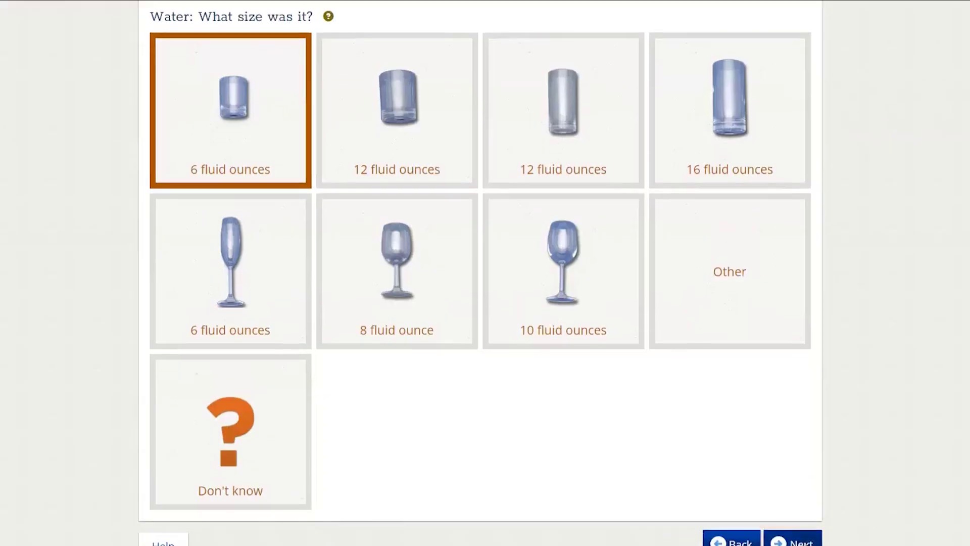
pyautogui.click(804, 543)
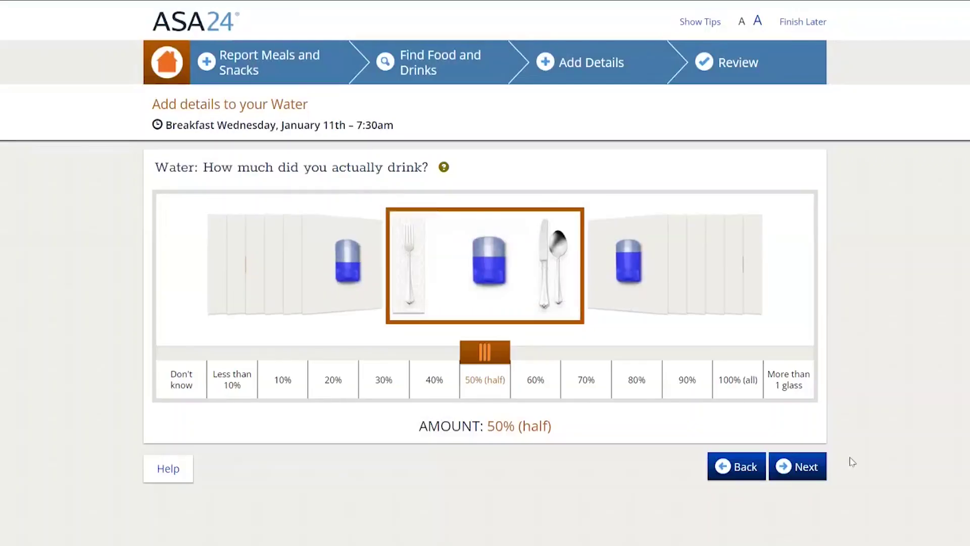
pyautogui.click(807, 471)
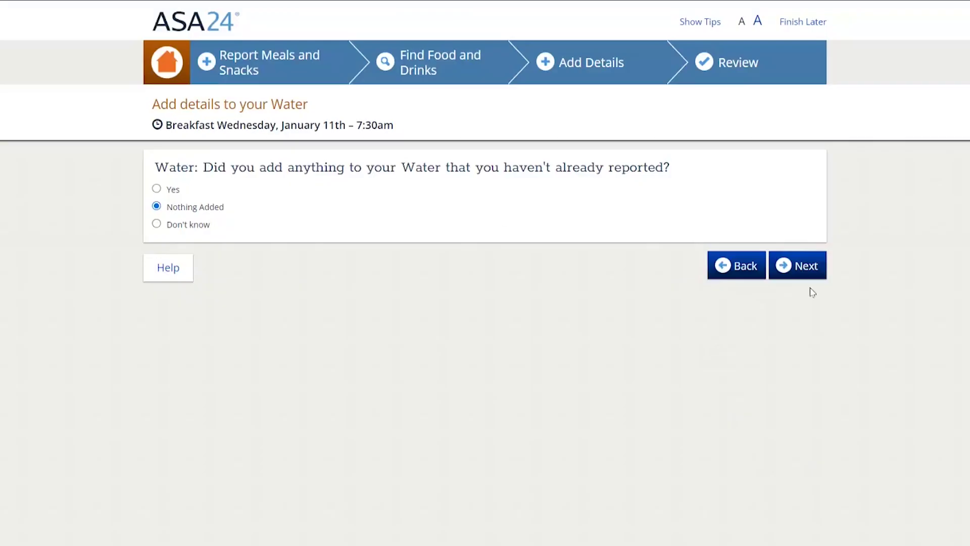
# Step: Report nothing added to the water, accept the meal review and answer No to having had anything else to eat or drink
pyautogui.click(801, 273)
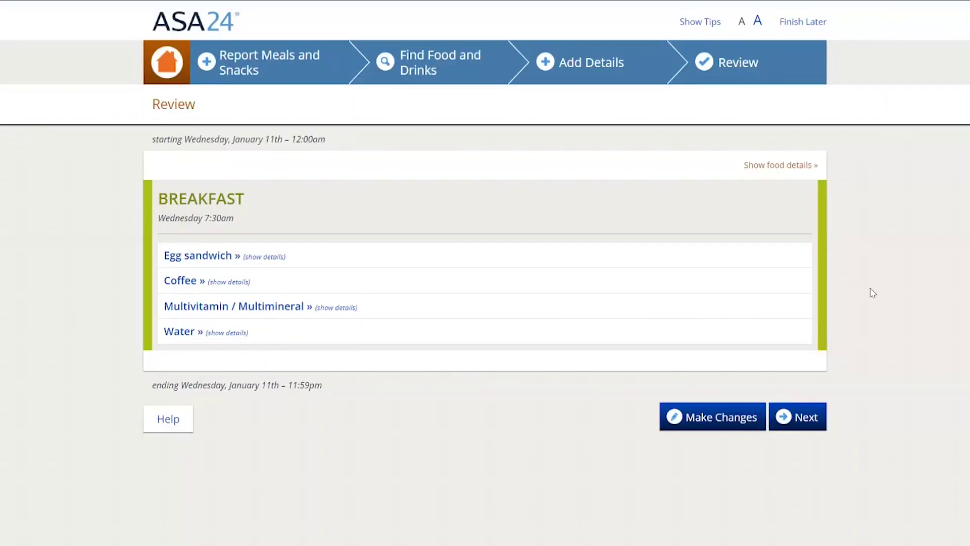
pyautogui.click(809, 431)
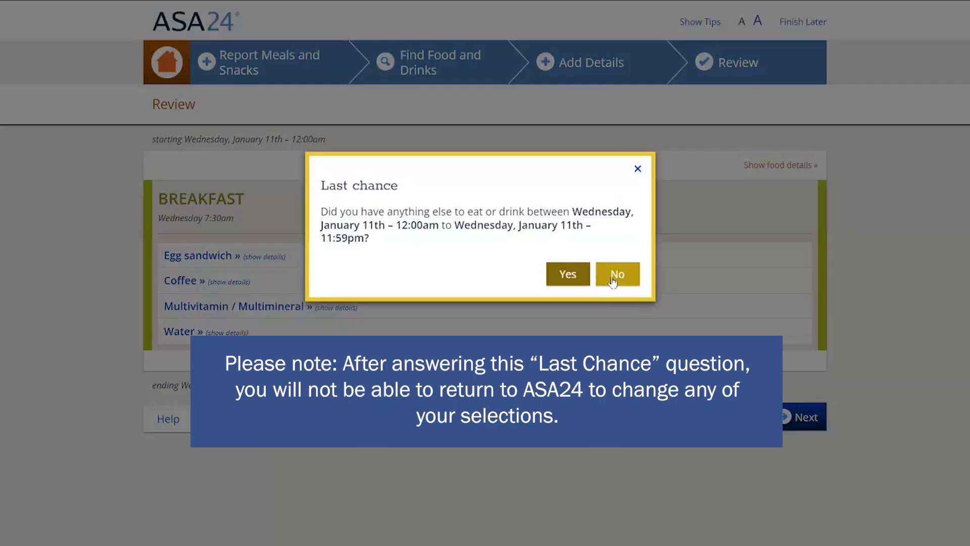
pyautogui.click(613, 279)
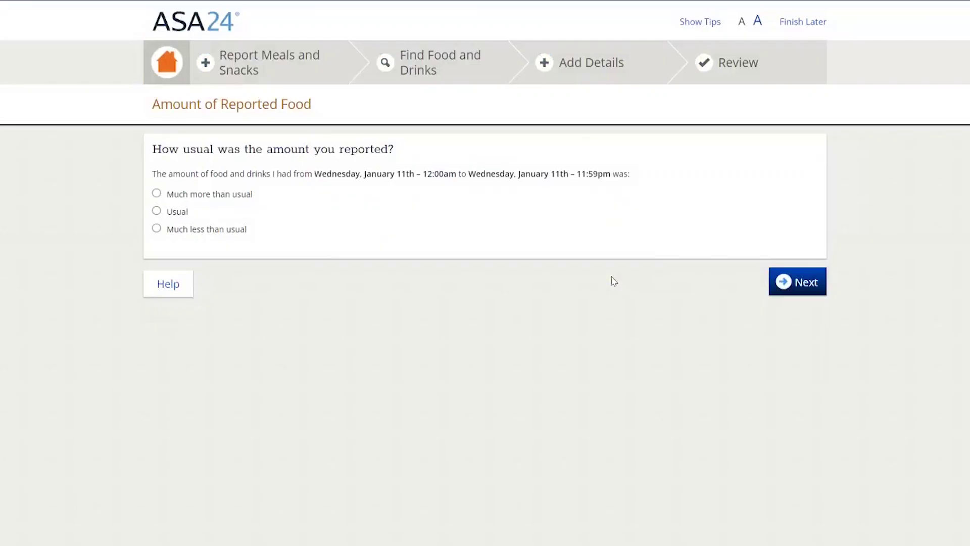